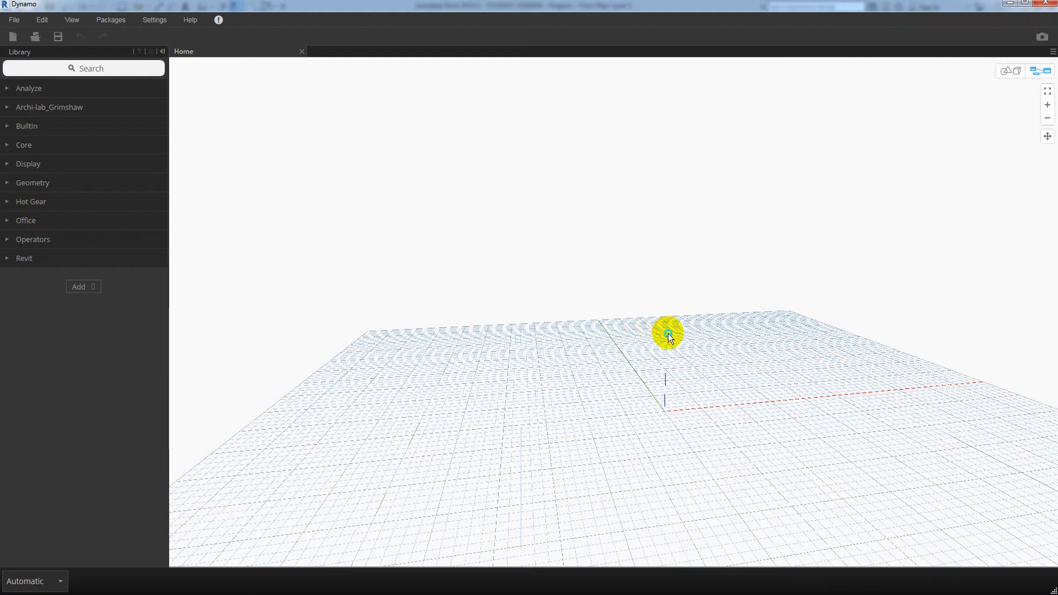
Add a Point.ByCoordinates node to the workspace and place it above the preview grid.
right_click(650, 352)
click(593, 336)
click(91, 67)
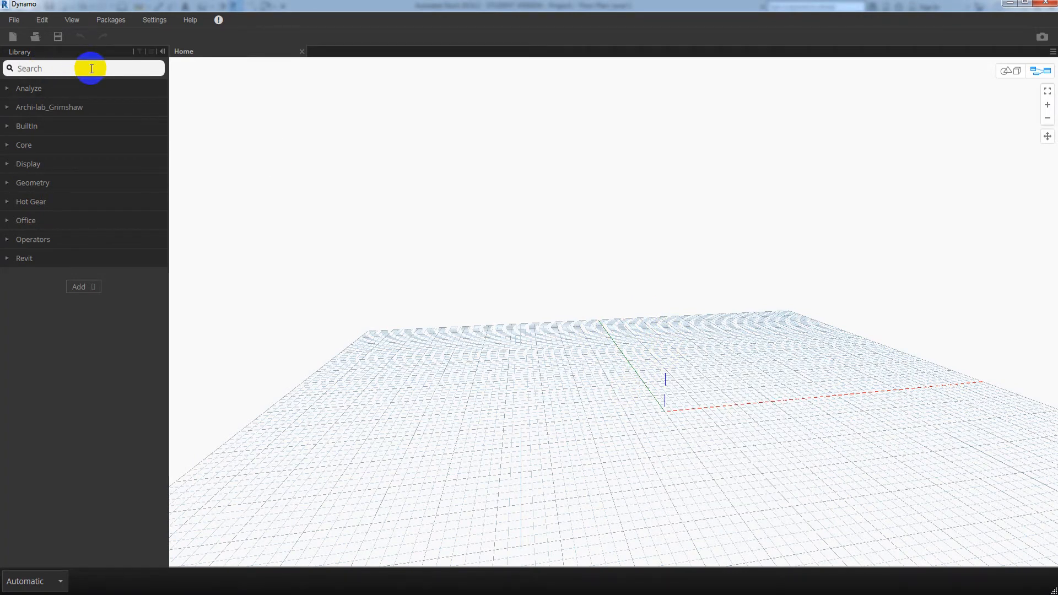
text(point)
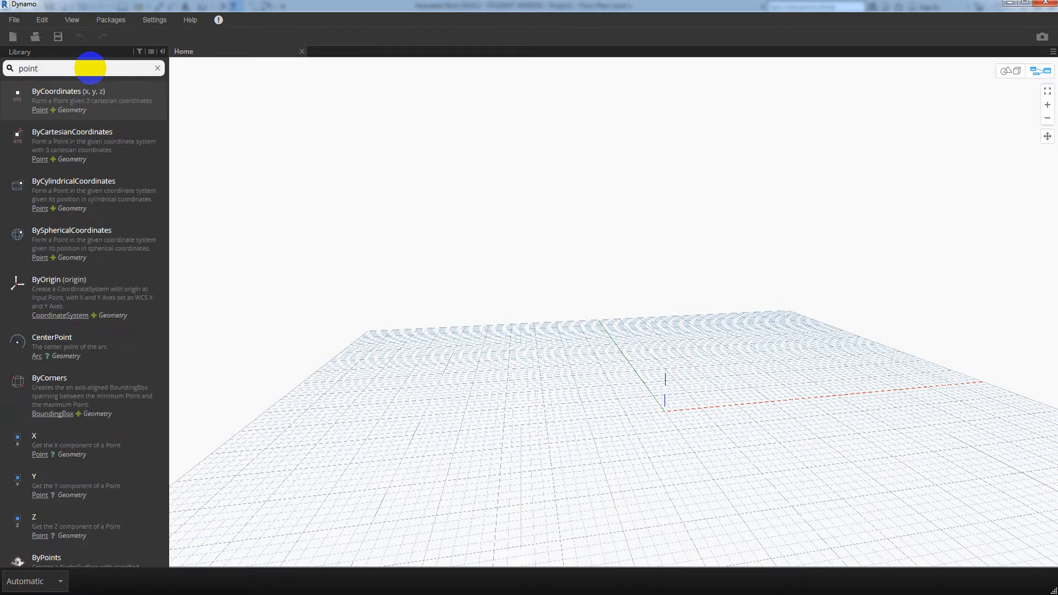
key(Return)
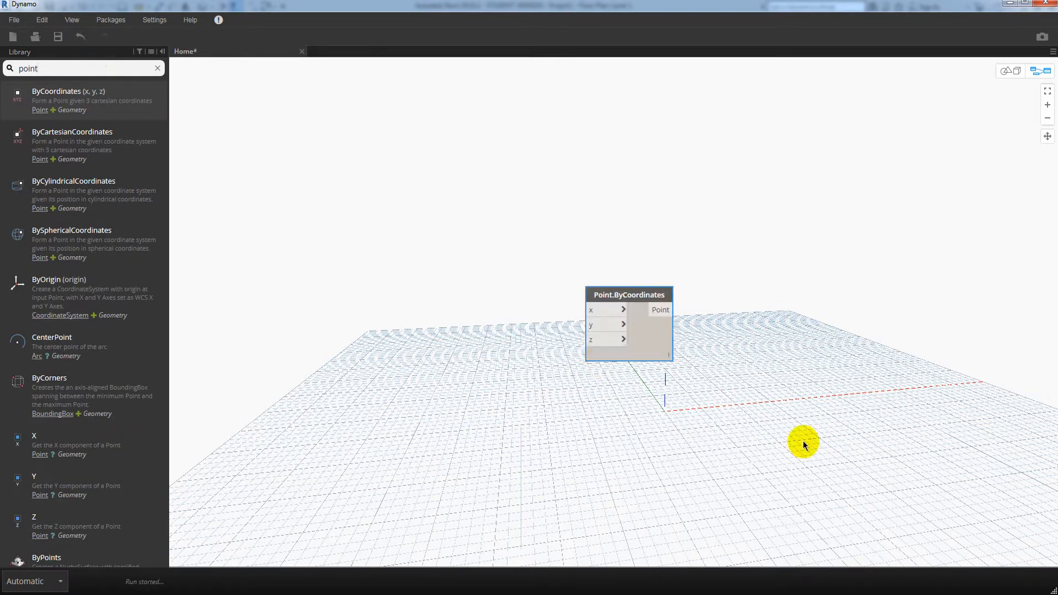
drag(622, 278, 494, 194)
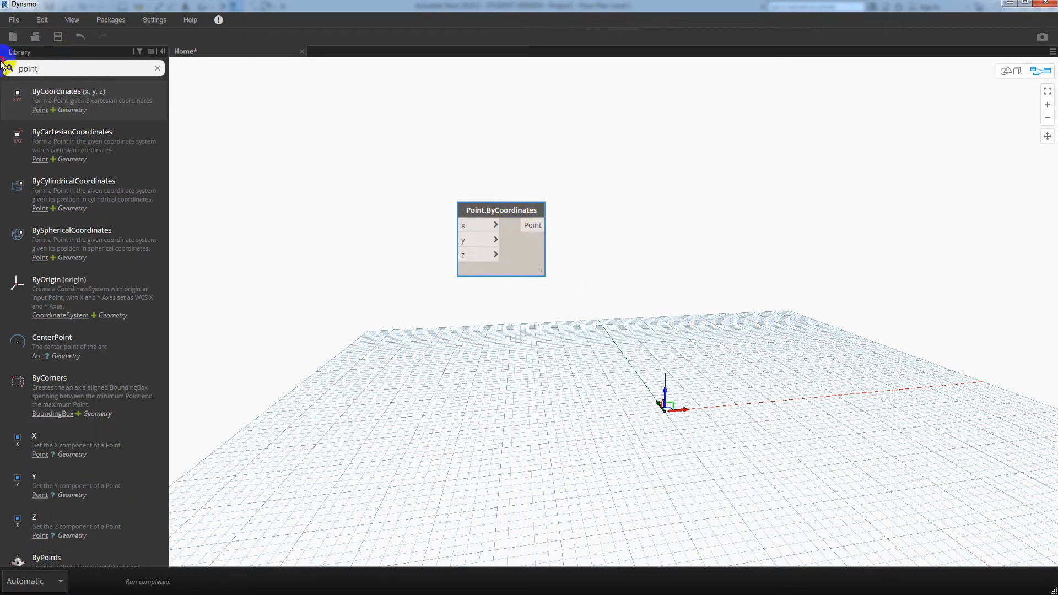
Add a Code Block beside Point.ByCoordinates containing the range 0..#10..1;.
text(code)
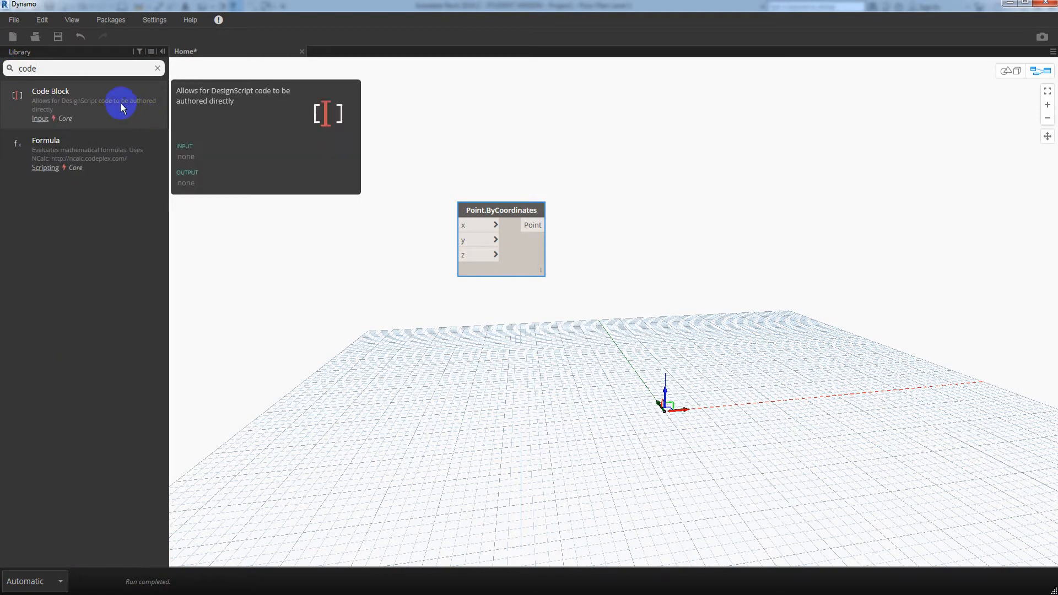
drag(123, 106, 357, 208)
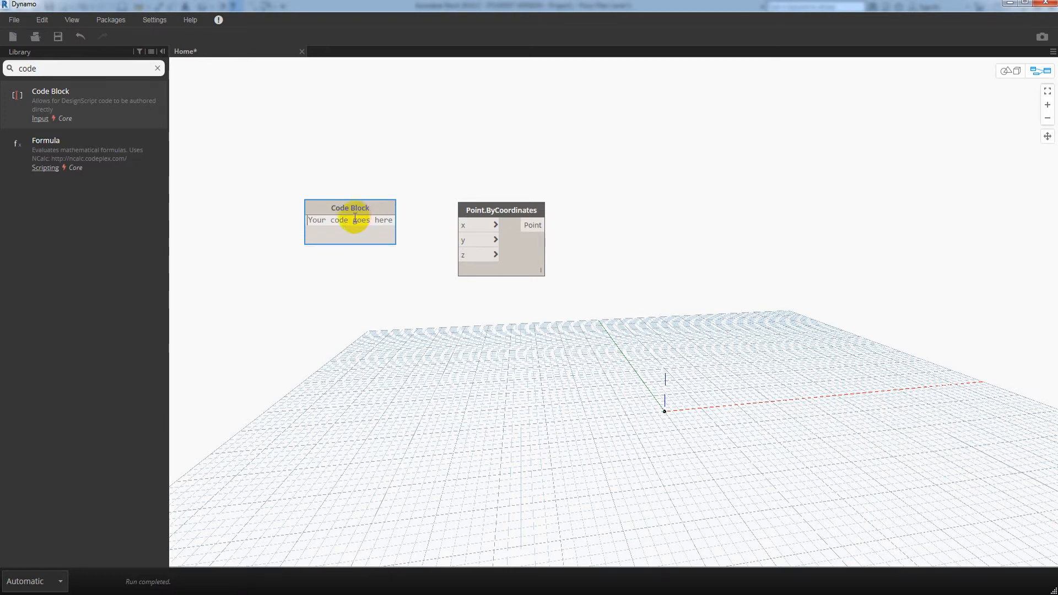
text(0..)
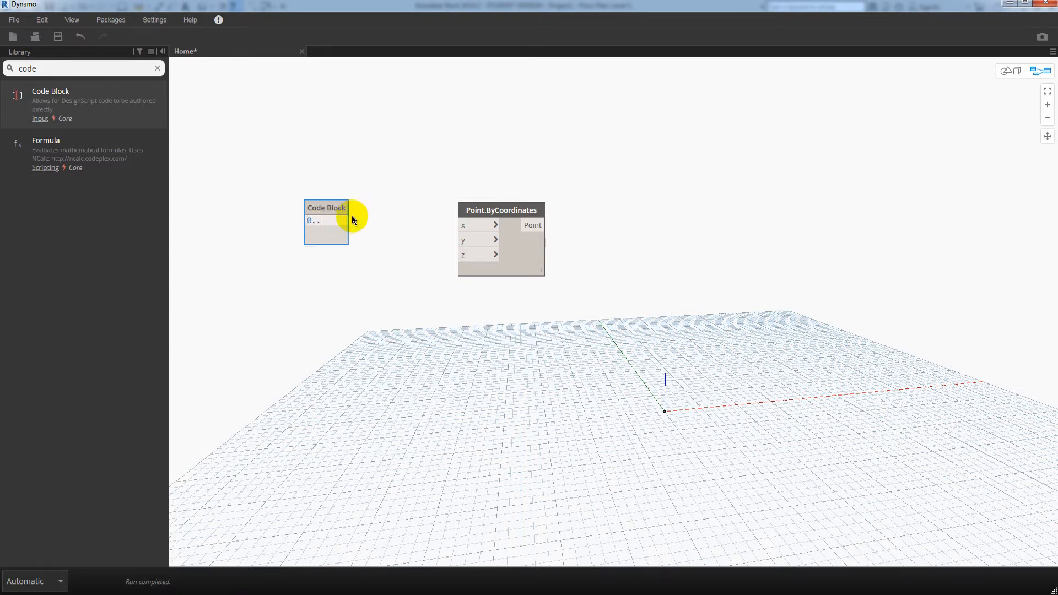
text(#10..1)
click(363, 198)
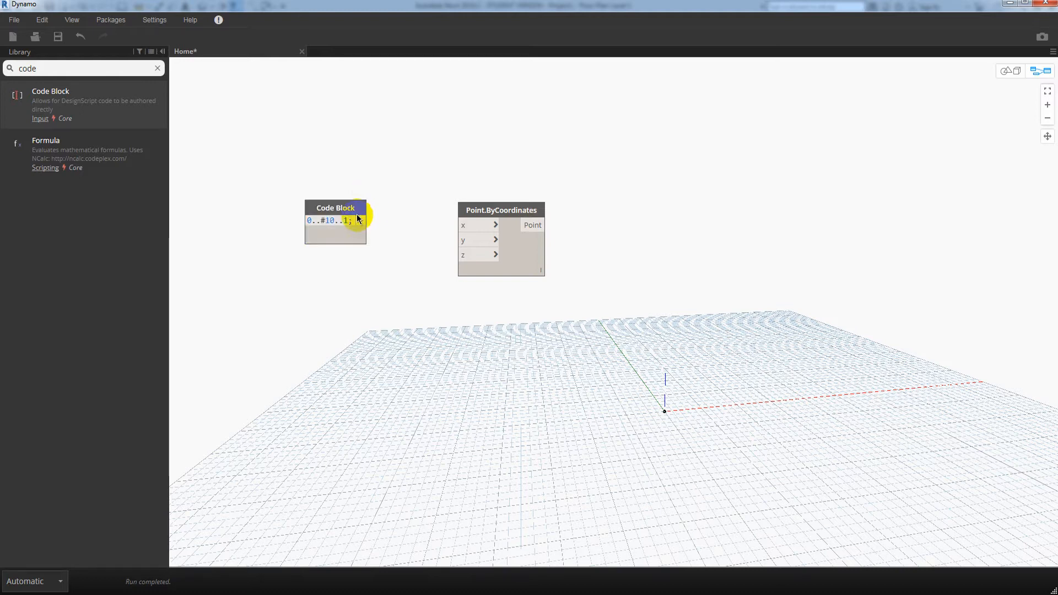
Connect the Code Block's output to the x and y inputs of Point.ByCoordinates.
click(362, 221)
click(465, 227)
click(362, 221)
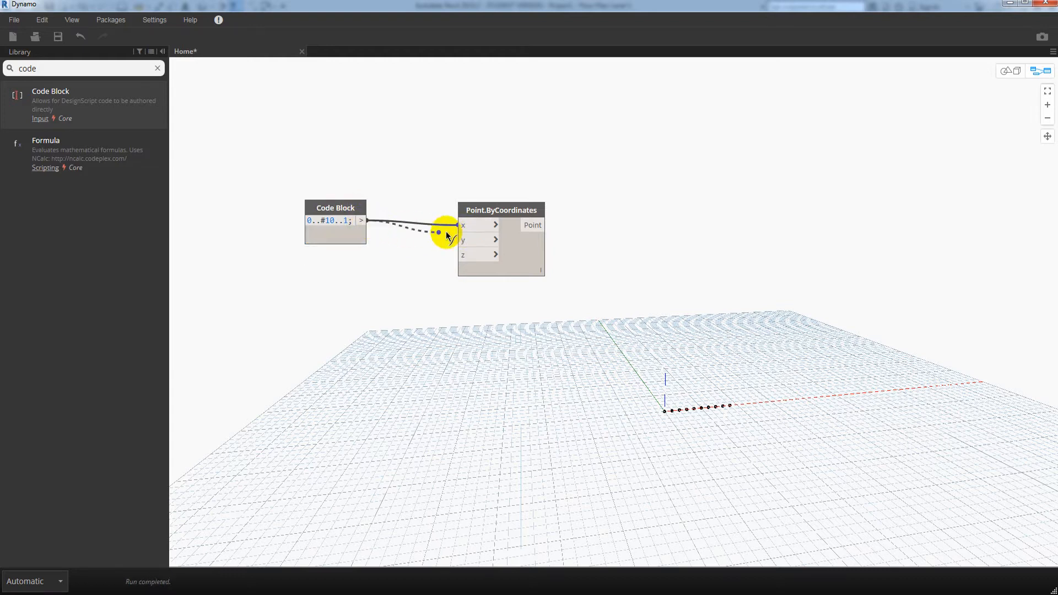
click(465, 241)
Try Longest lacing on the Point.ByCoordinates node, and set its lacing to Cross Product.
right_click(541, 273)
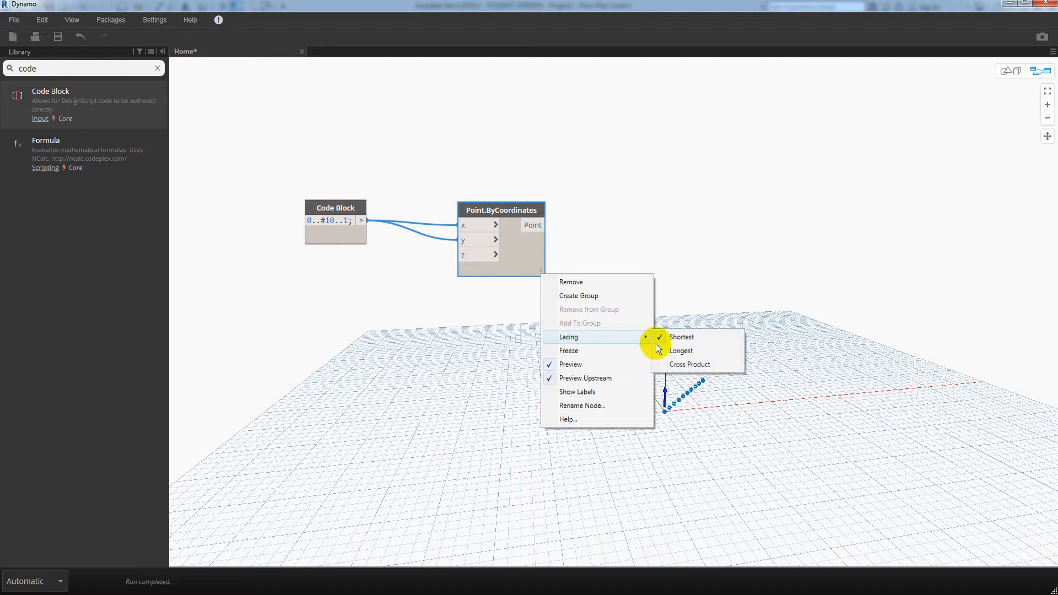
click(719, 350)
right_click(539, 271)
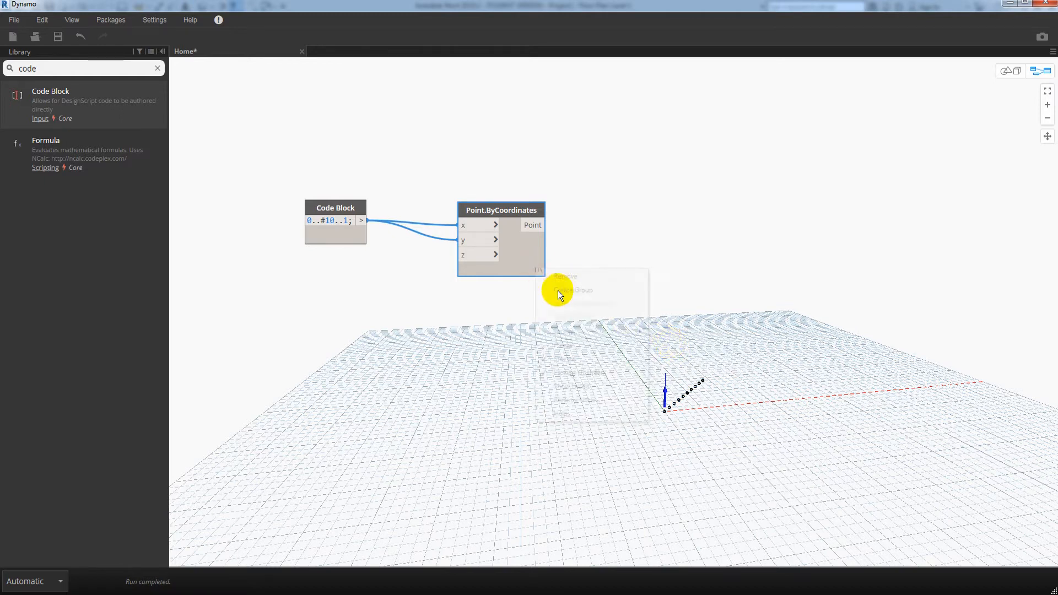
mouse_move(589, 334)
click(682, 359)
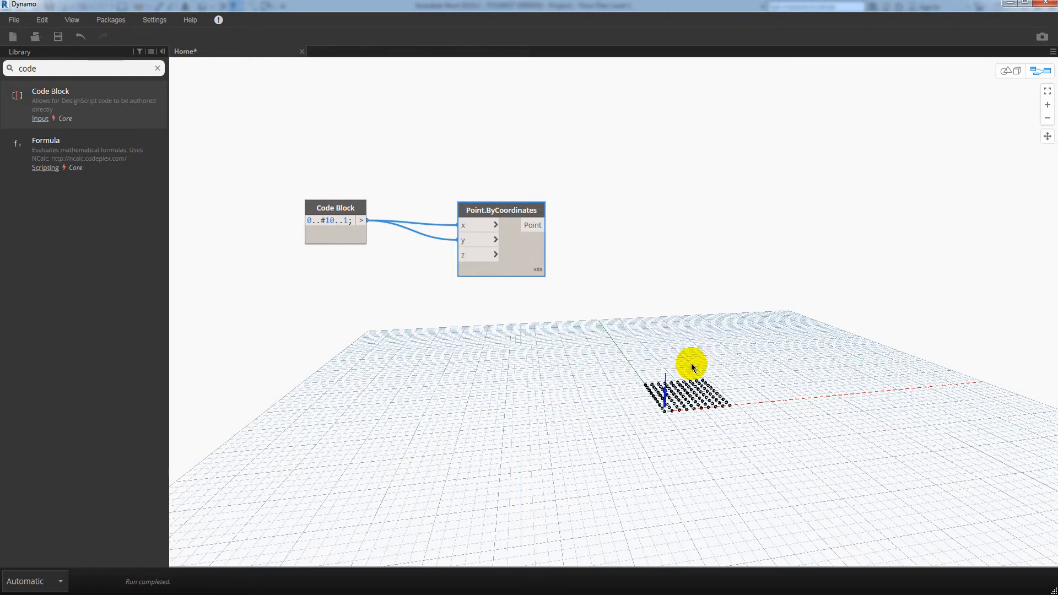
Examine the grid of points up close and from another angle in the 3D preview.
scroll(730, 448, up, 2)
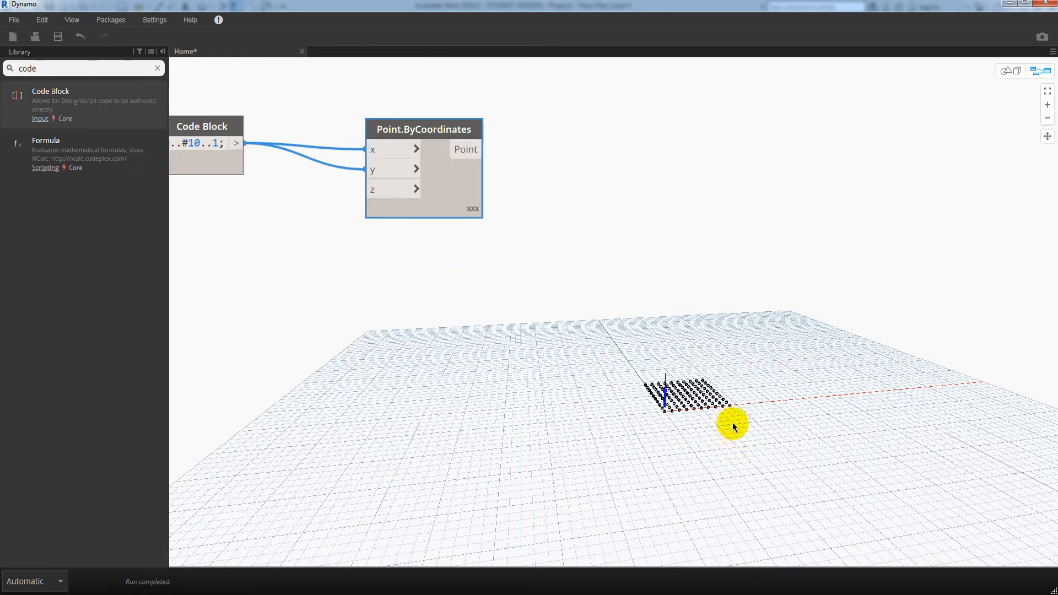
scroll(733, 423, down, 3)
key(ctrl+b)
scroll(729, 441, up, 4)
right_drag(740, 465, 626, 488)
middle_drag(645, 452, 605, 381)
scroll(604, 380, down, 2)
scroll(604, 380, up, 3)
middle_drag(630, 463, 640, 339)
scroll(614, 462, up, 2)
middle_drag(638, 456, 643, 405)
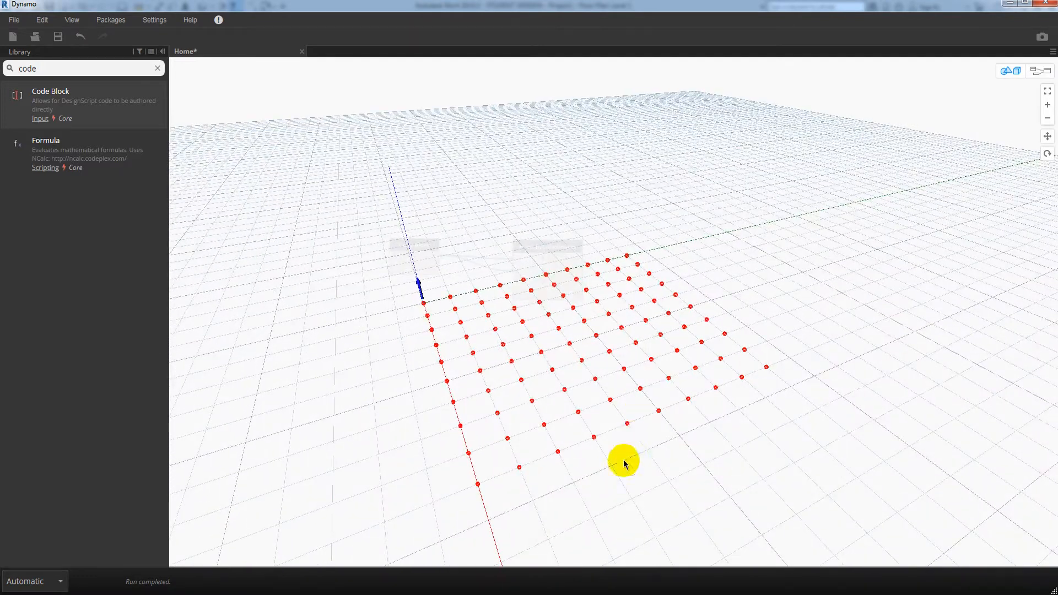
Arrange the Code Block and Point.ByCoordinates nodes next to each other, clear of the point grid.
key(ctrl+b)
drag(555, 239, 505, 201)
drag(433, 248, 450, 211)
click(529, 229)
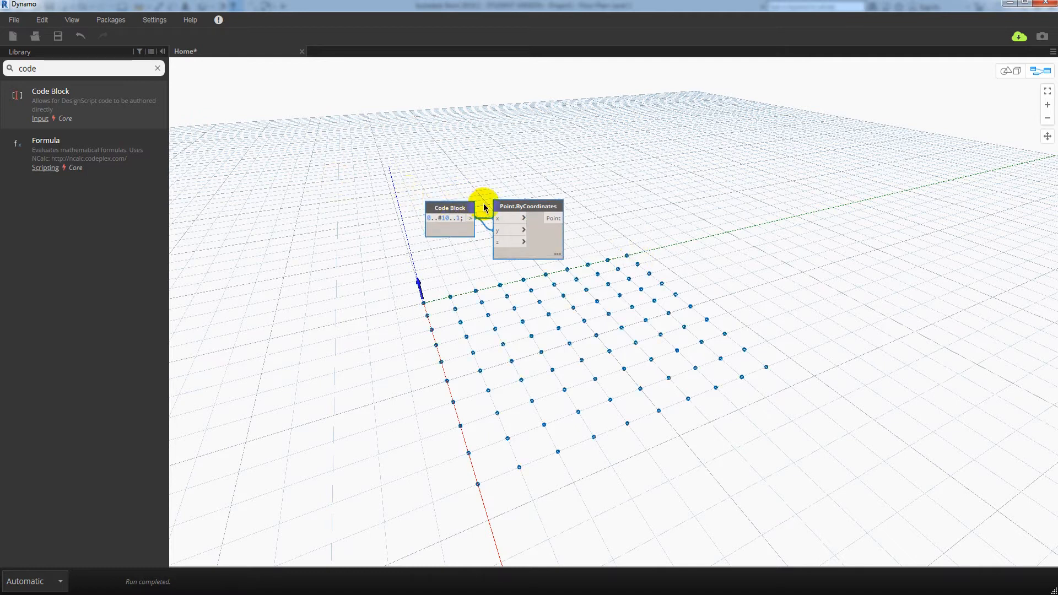
middle_drag(485, 207, 375, 113)
click(301, 122)
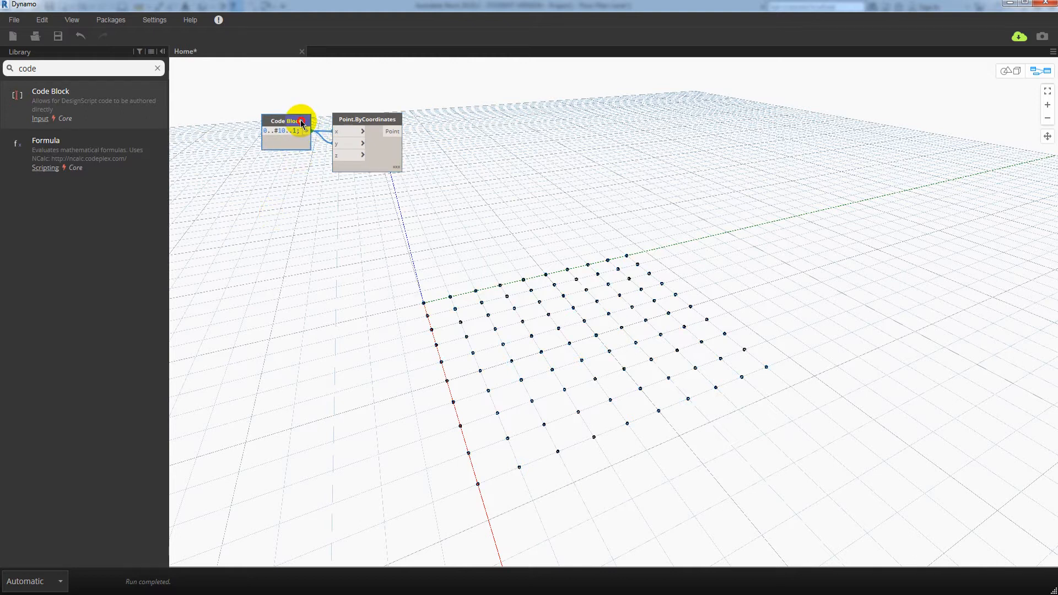
drag(301, 123, 304, 124)
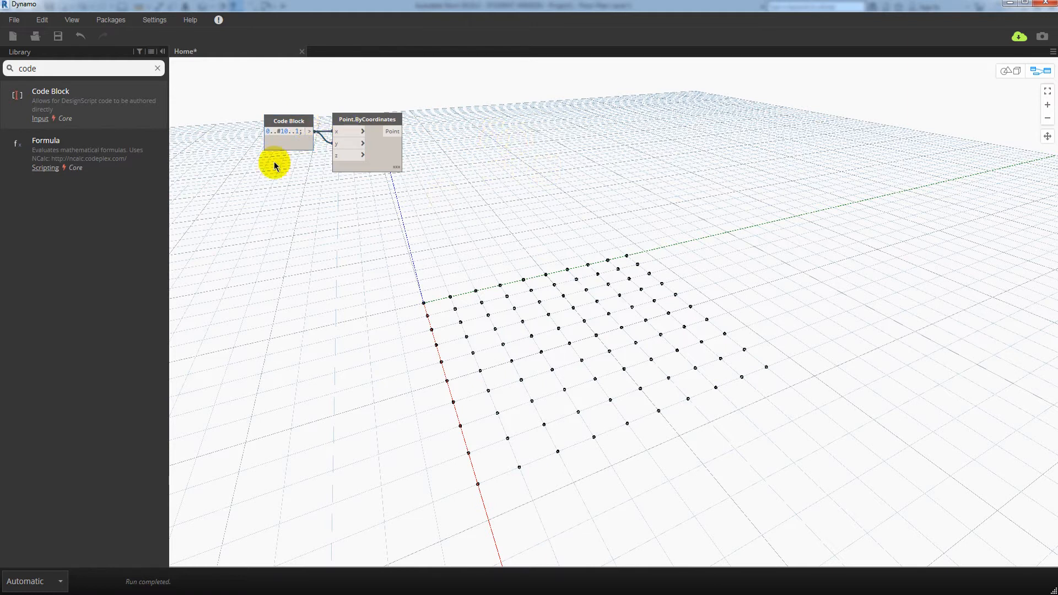
Add a Circle.ByCenterPointRadius node beside Point.ByCoordinates and feed the points into its centerPoint input.
click(74, 72)
drag(74, 73, 3, 70)
text(cir)
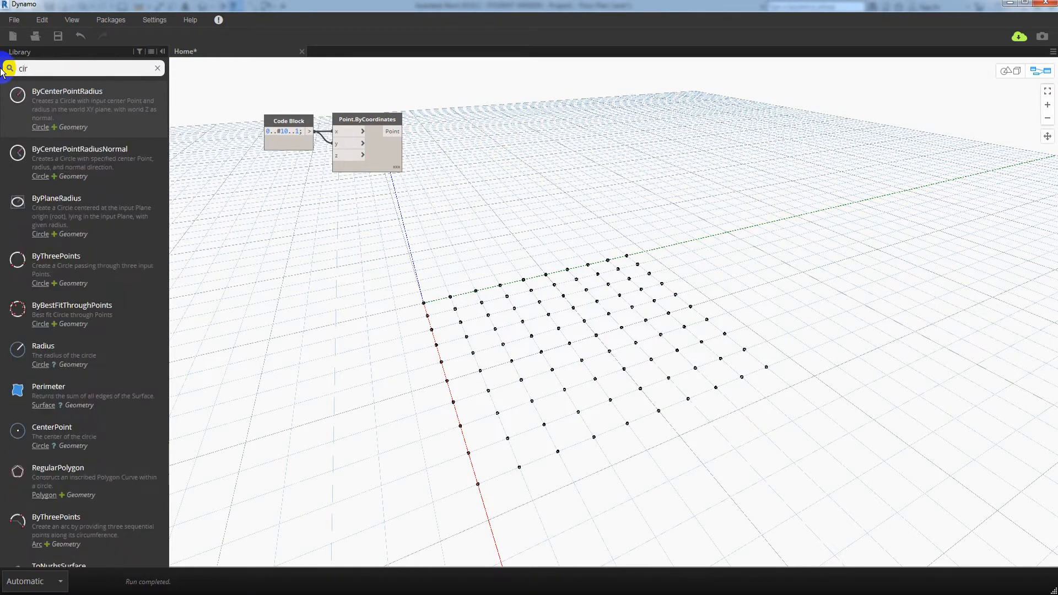
click(105, 95)
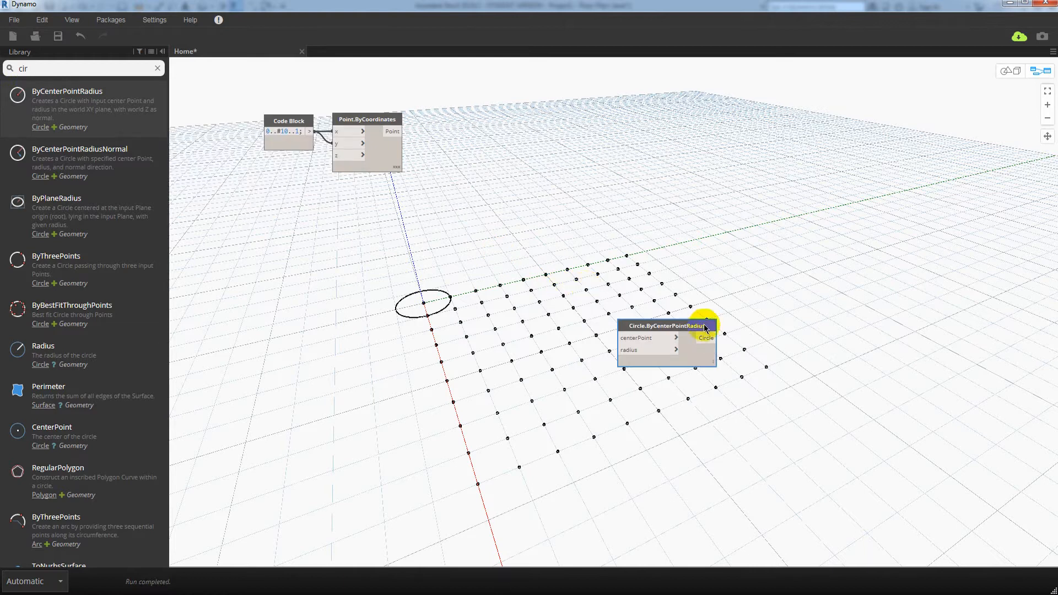
drag(638, 235, 531, 128)
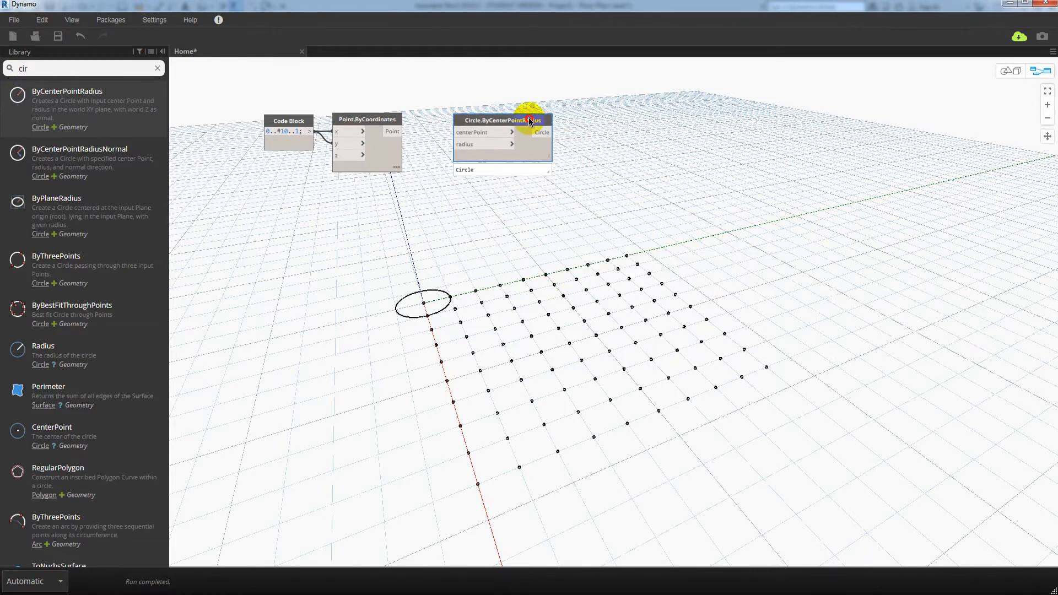
drag(401, 132, 469, 132)
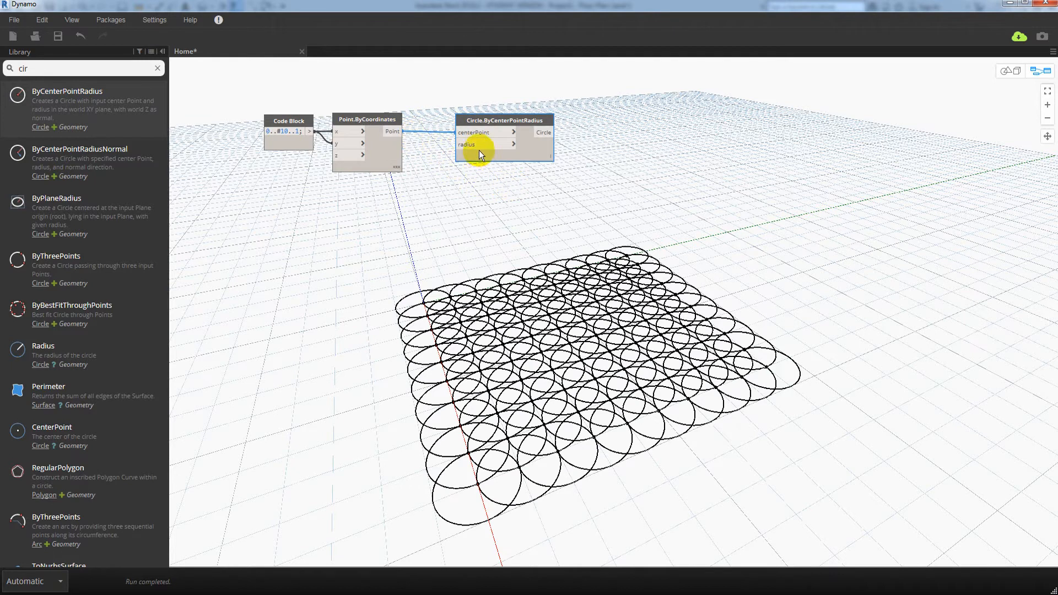
Add a second Code Block containing 0..1..#10; below Point.ByCoordinates and connect it to the circle node's radius input.
click(6, 67)
text(code)
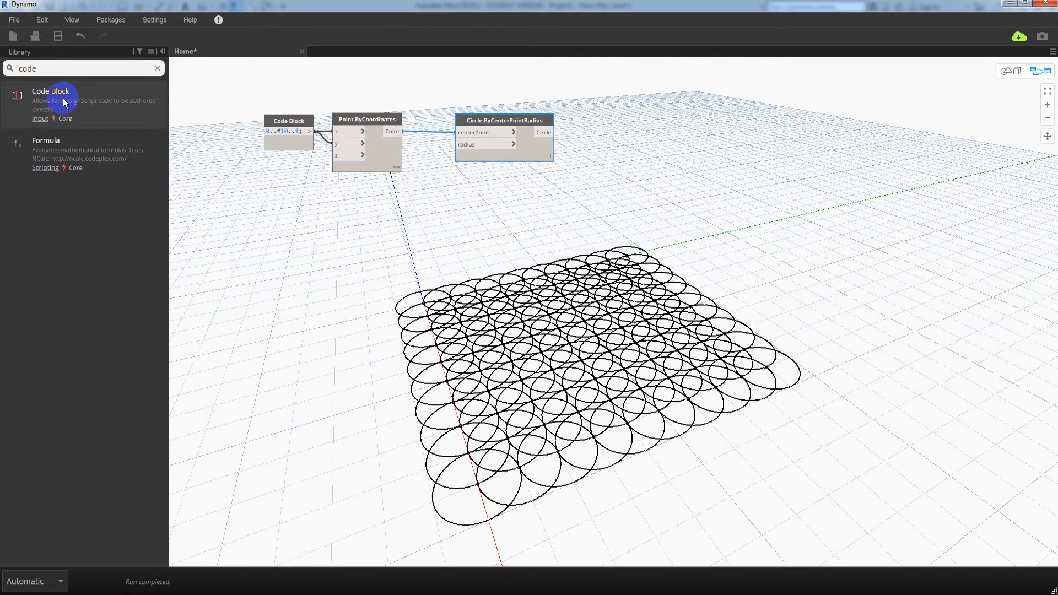
drag(65, 102, 639, 330)
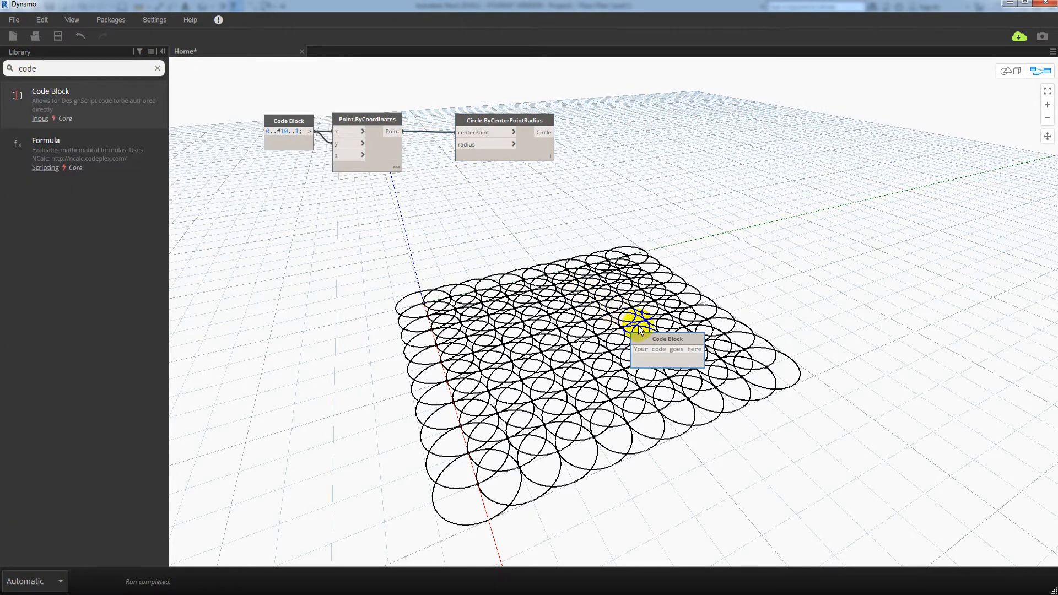
drag(556, 259, 375, 197)
click(375, 198)
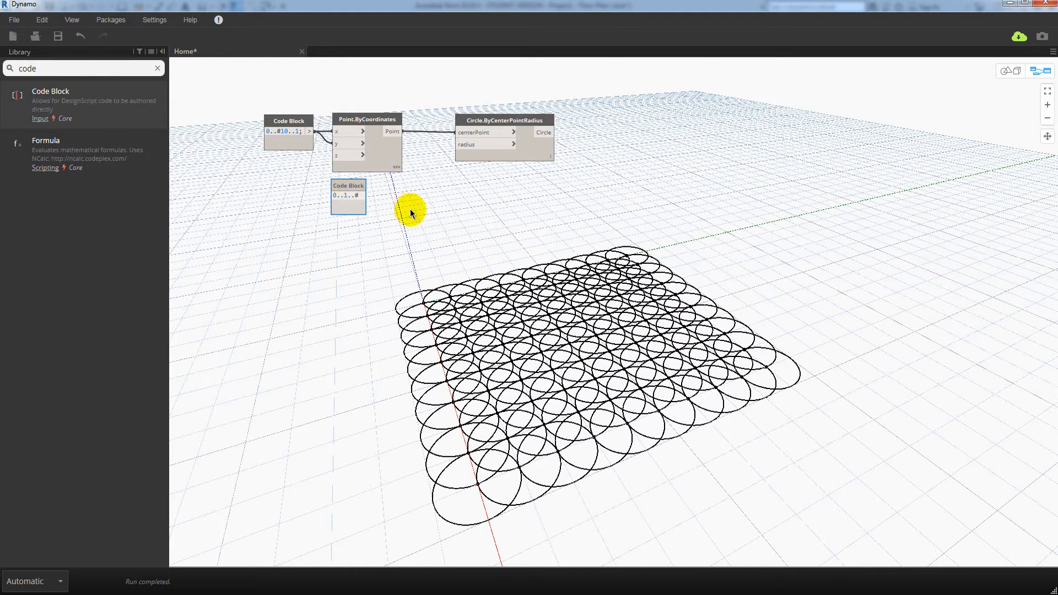
text(10;)
drag(353, 188, 471, 147)
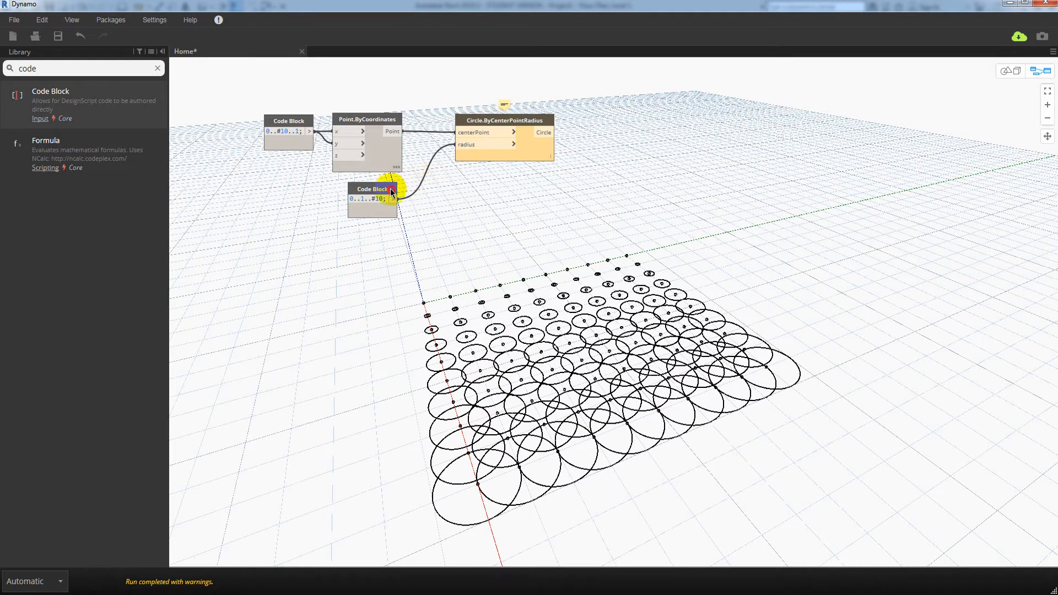
drag(391, 191, 395, 193)
drag(502, 122, 495, 122)
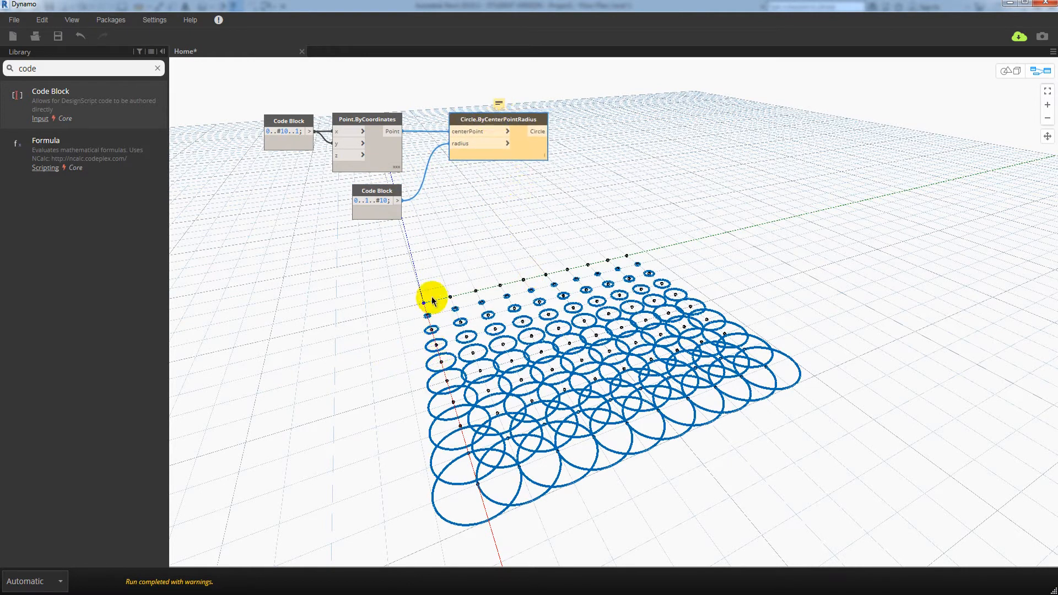
key(ctrl+b)
right_drag(371, 314, 639, 413)
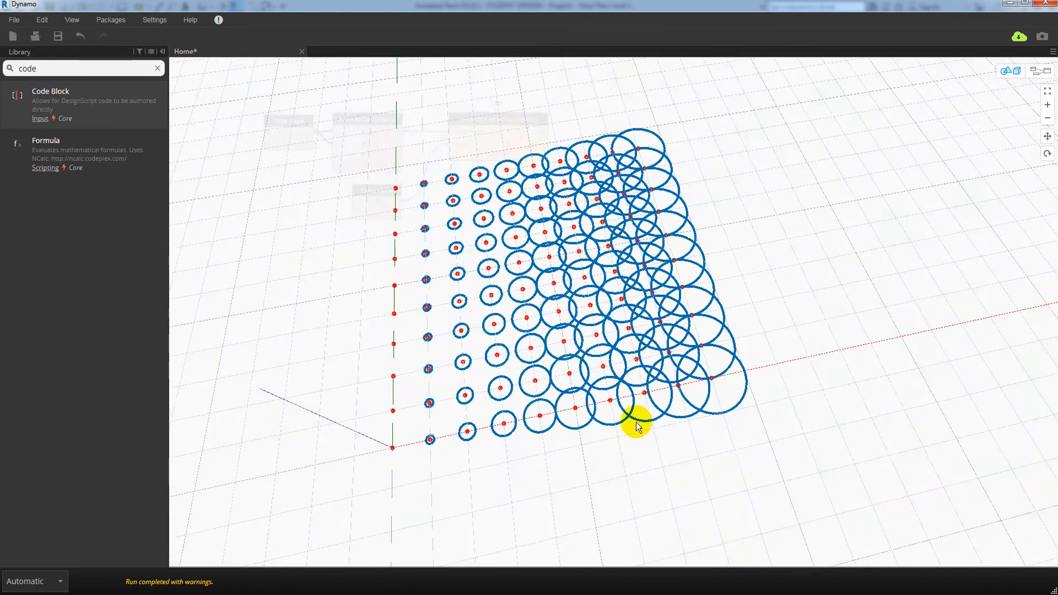
key(ctrl+b)
click(400, 282)
click(492, 123)
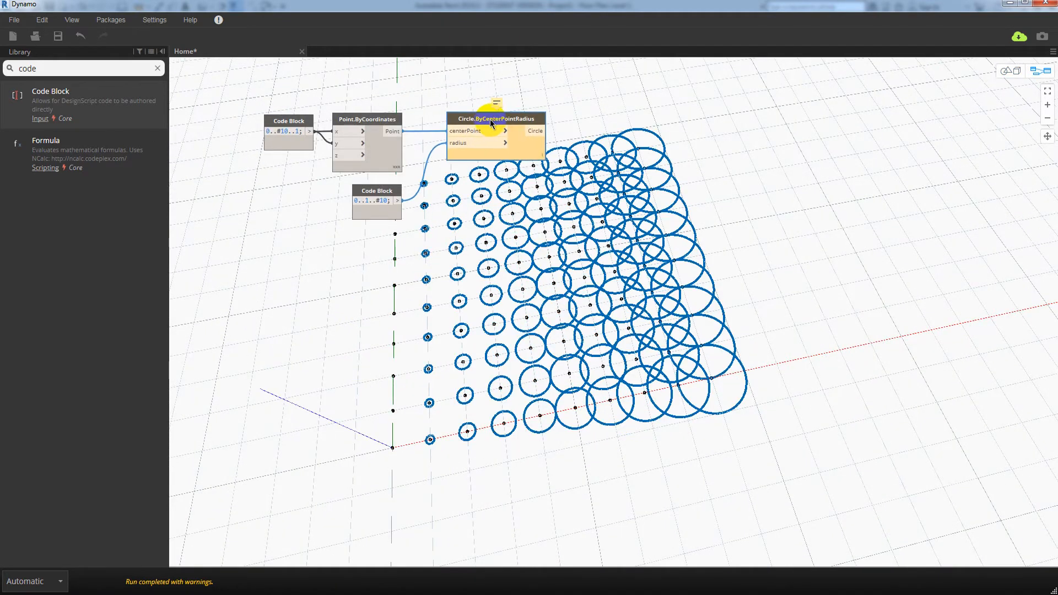
click(629, 118)
click(506, 132)
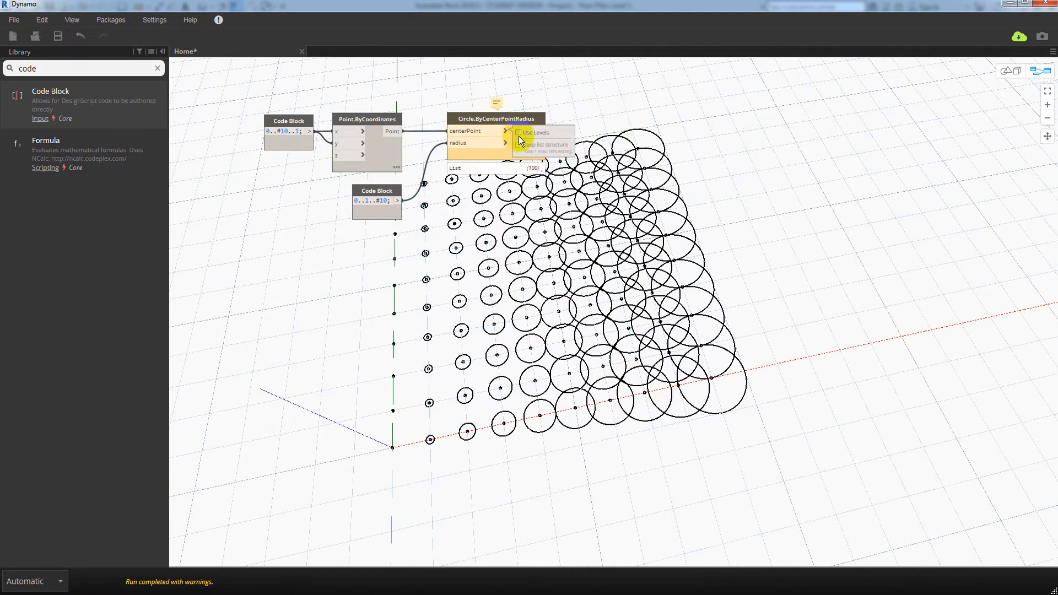
click(518, 133)
click(500, 133)
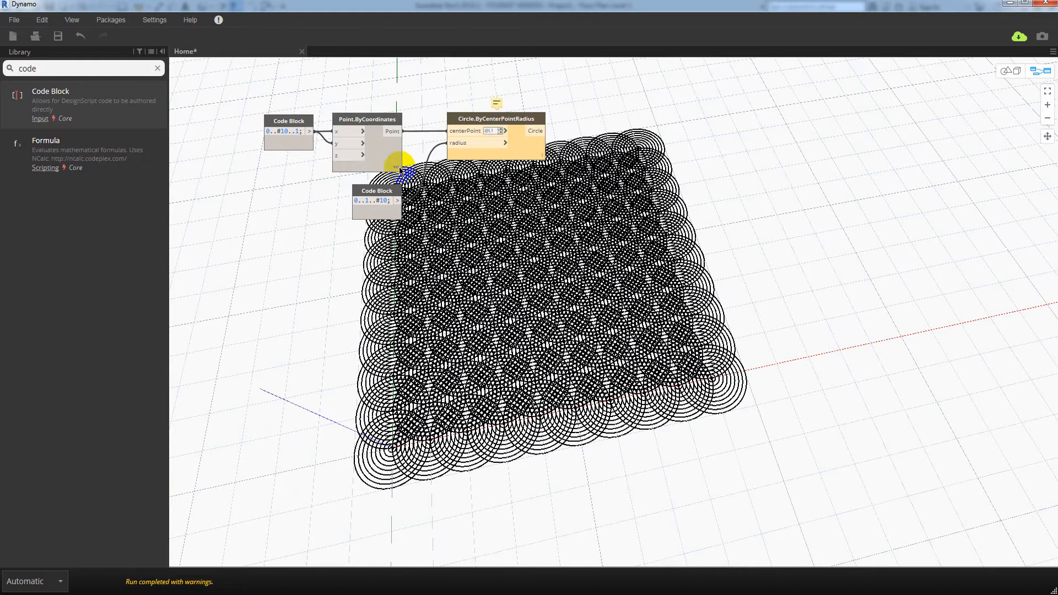
Try a single radius value of 1; in the Code Block feeding the circles, and undo that change.
mouse_move(400, 165)
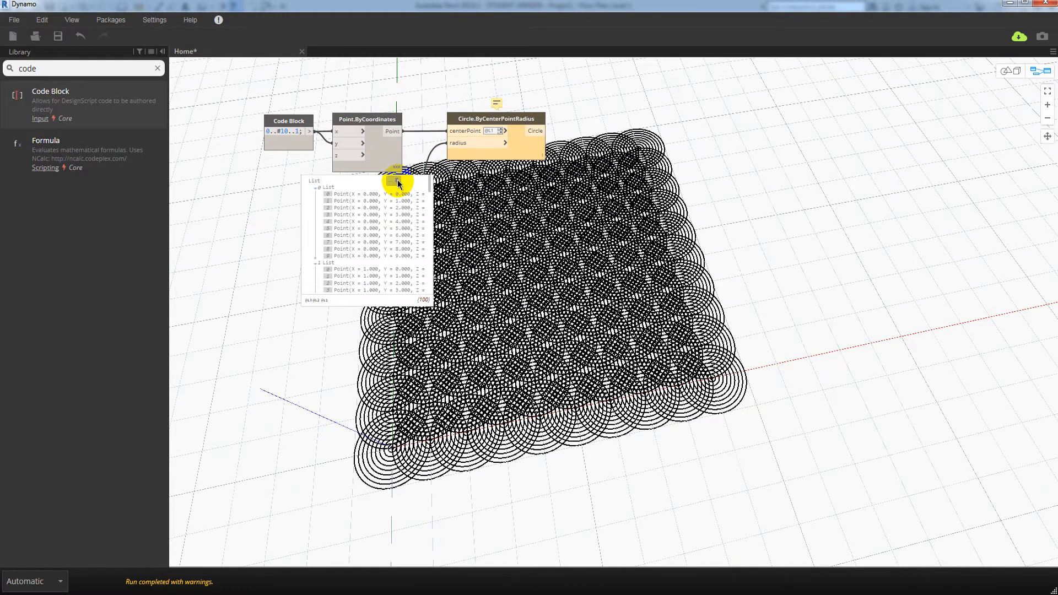
mouse_move(394, 226)
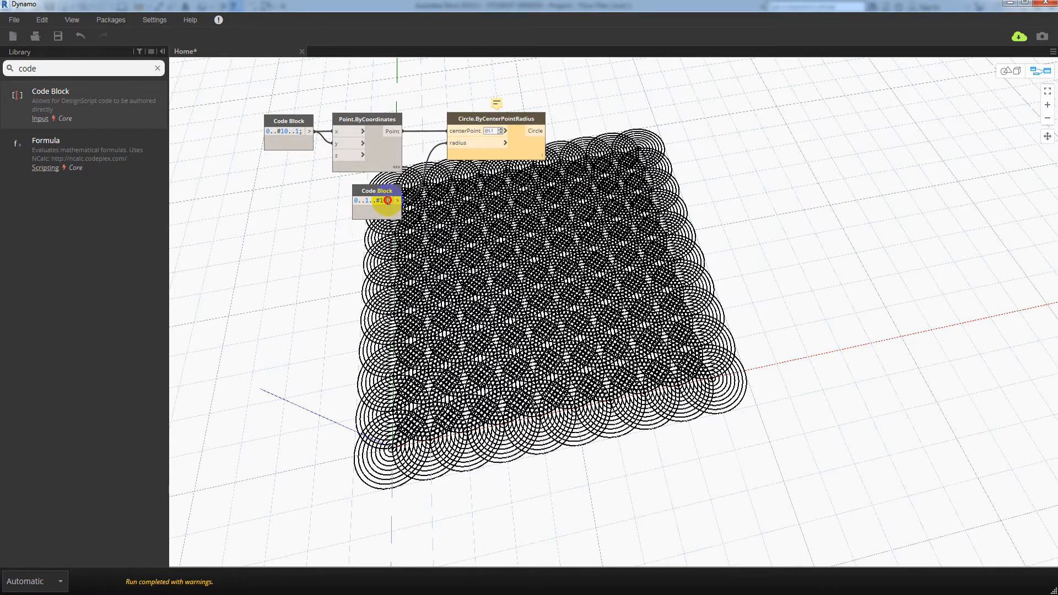
double_click(379, 200)
text(1;)
click(301, 256)
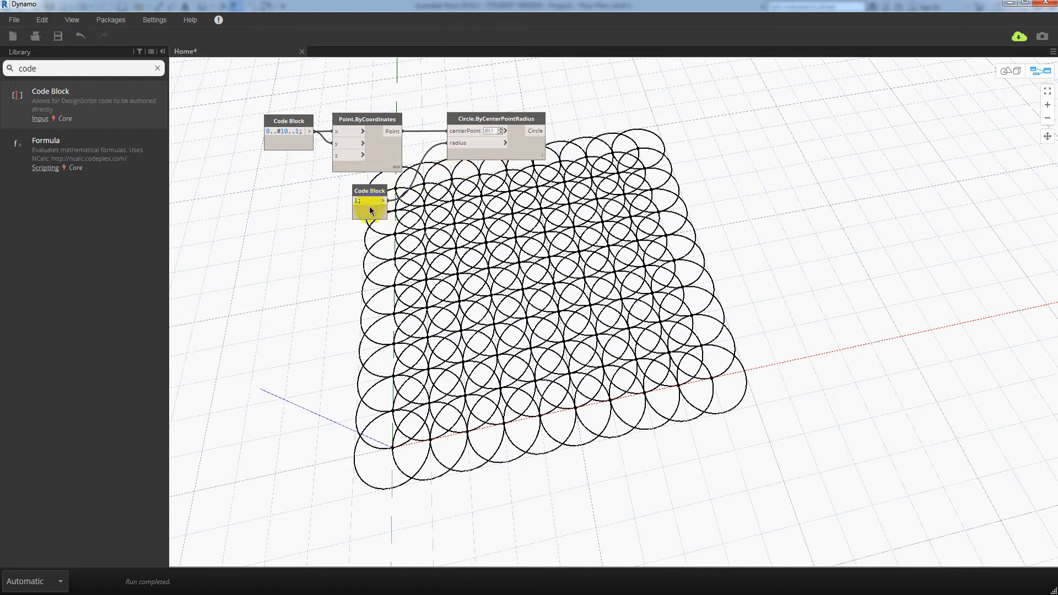
click(81, 36)
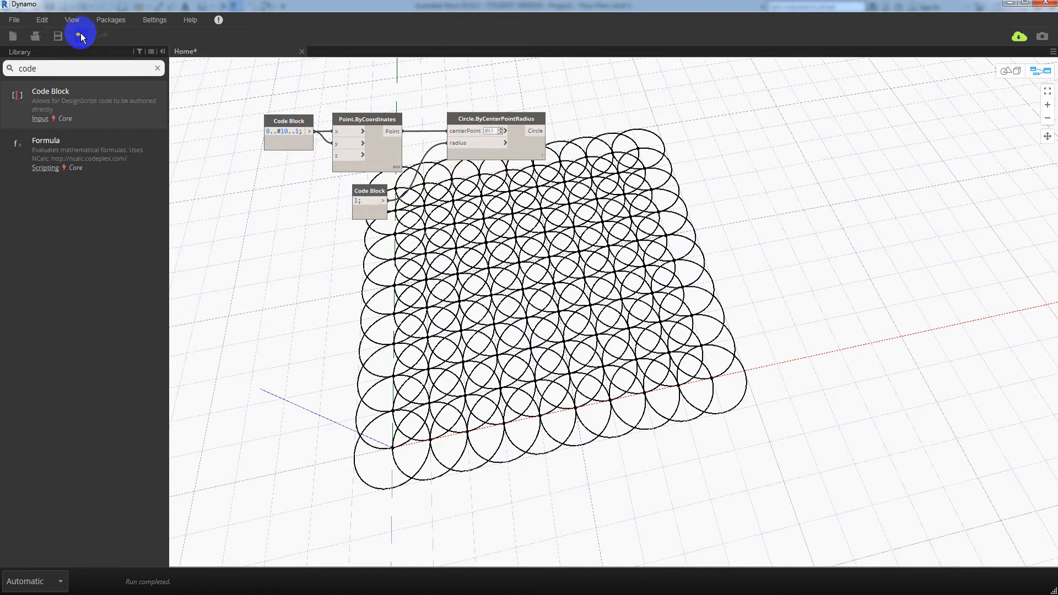
click(507, 144)
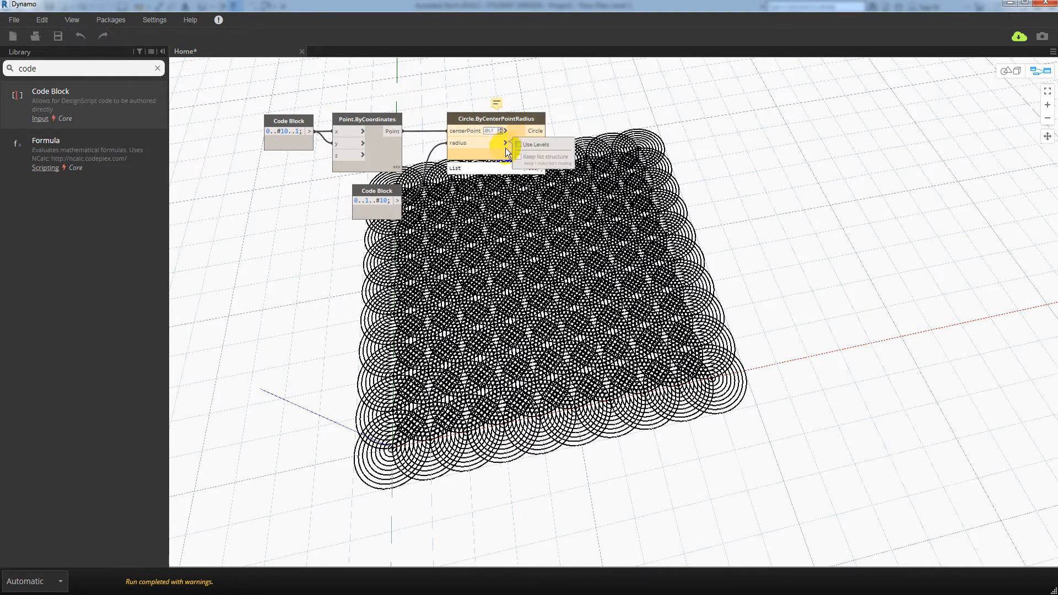
click(518, 144)
click(501, 144)
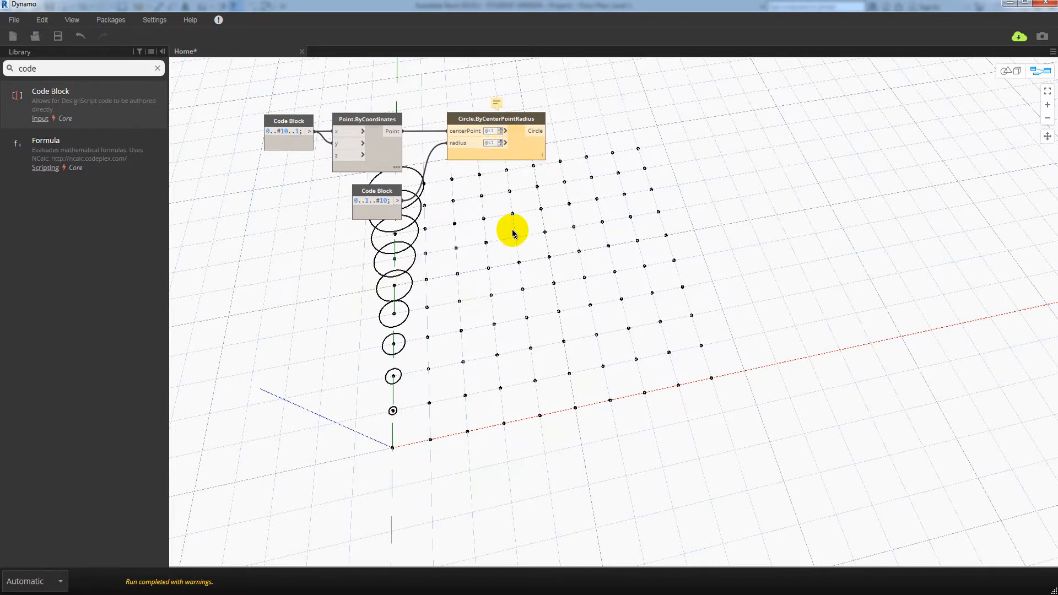
middle_drag(534, 233, 467, 229)
Pin the radius Code Block's output preview and change its range to 0..1..#100;.
mouse_move(333, 225)
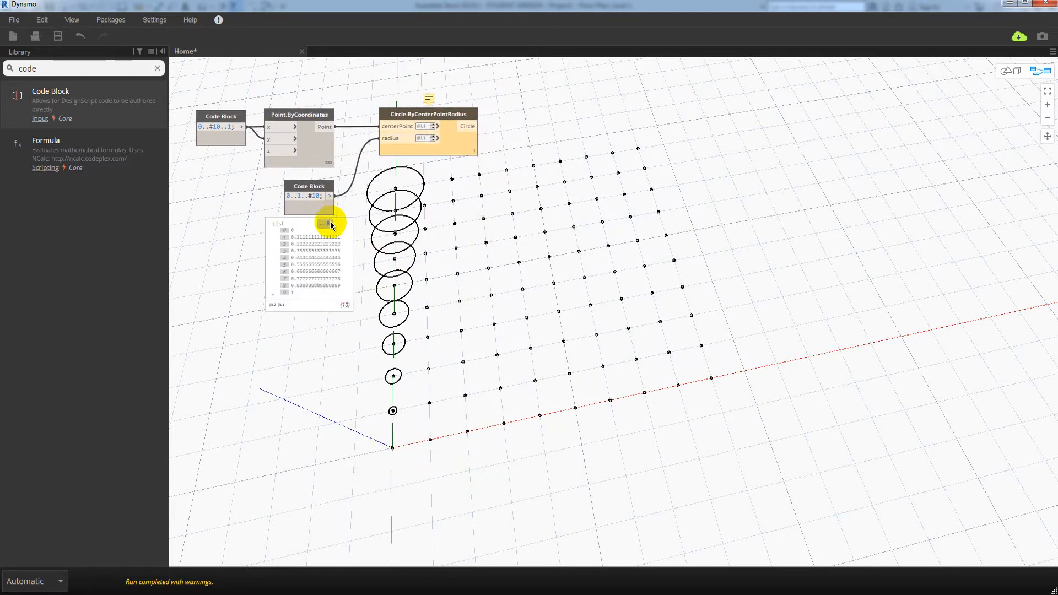
click(330, 223)
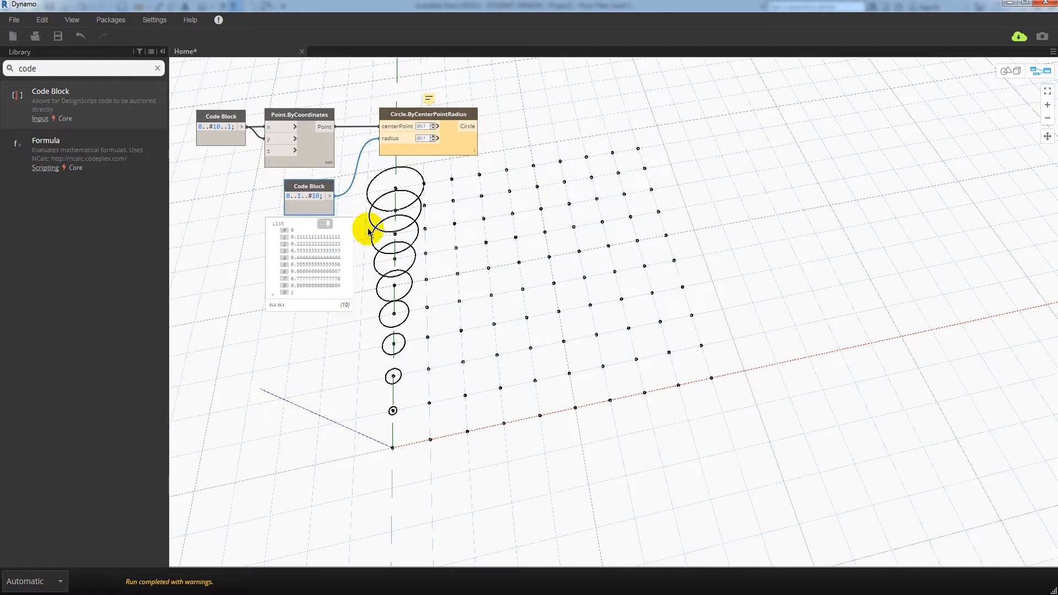
middle_drag(432, 222, 466, 205)
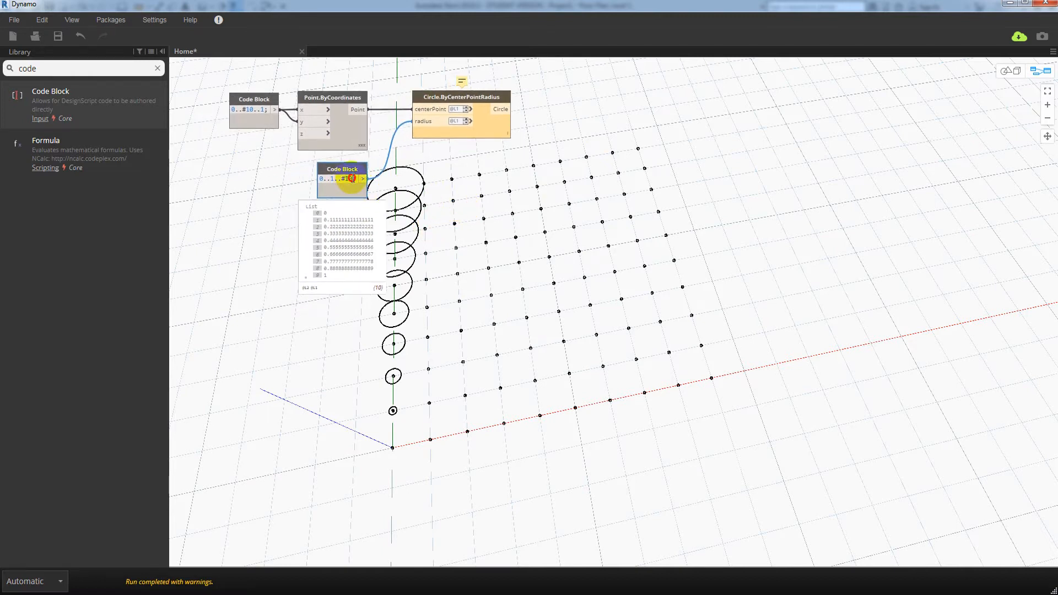
text(0)
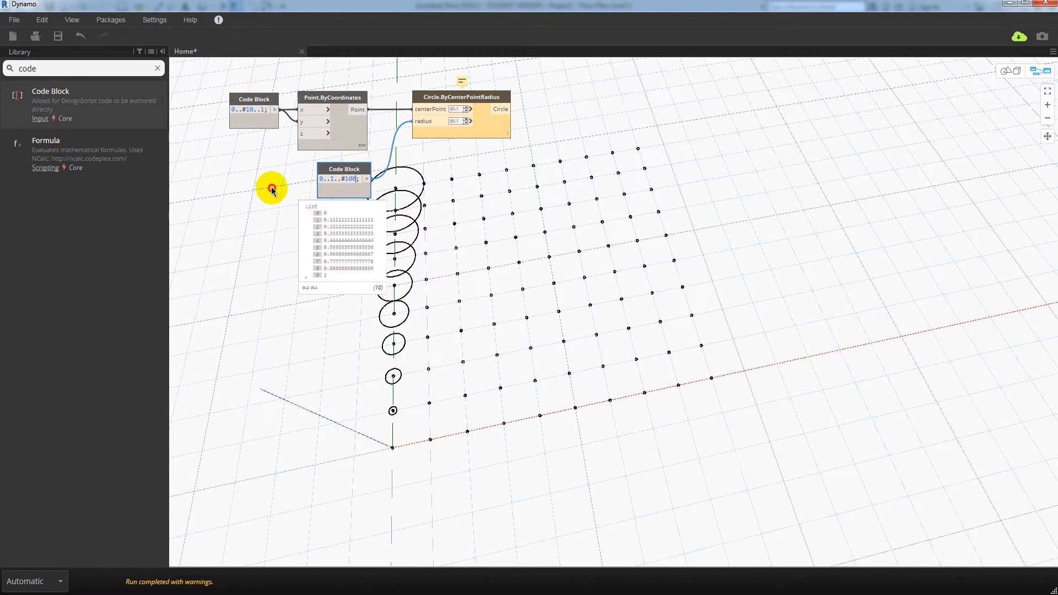
click(271, 189)
middle_drag(574, 215, 587, 213)
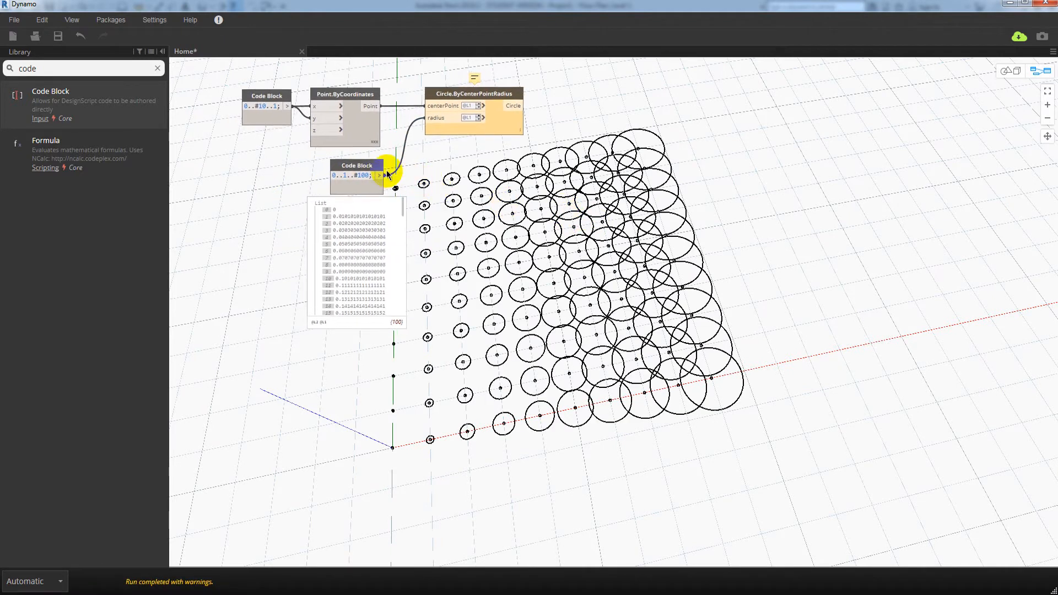
Examine the circle grid from another angle and highlight the circles produced by Circle.ByCenterPointRadius.
drag(379, 166, 373, 168)
middle_drag(475, 210, 458, 200)
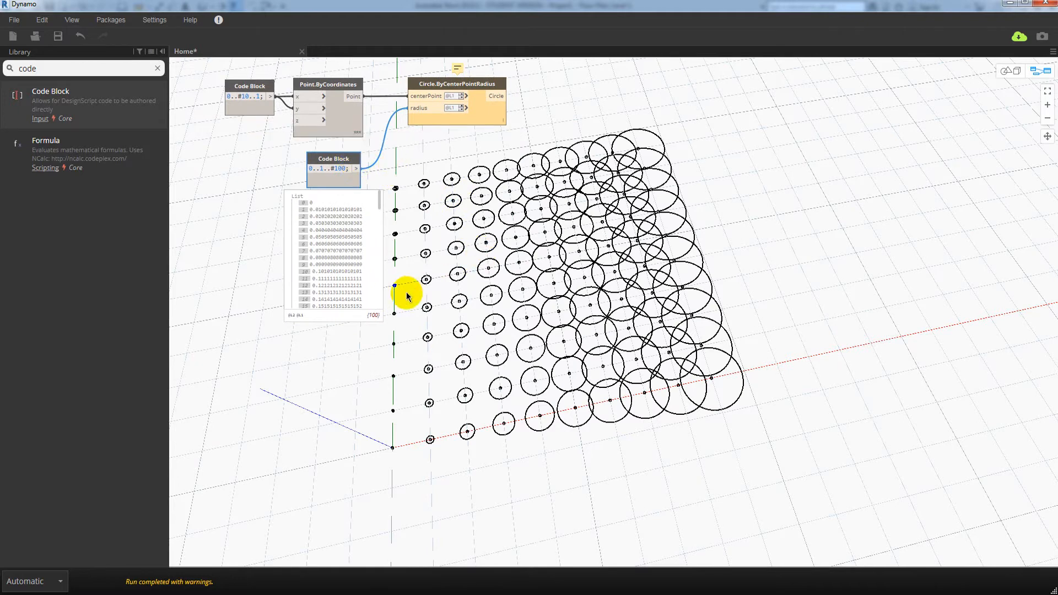
key(ctrl+b)
right_drag(413, 307, 638, 425)
key(ctrl+b)
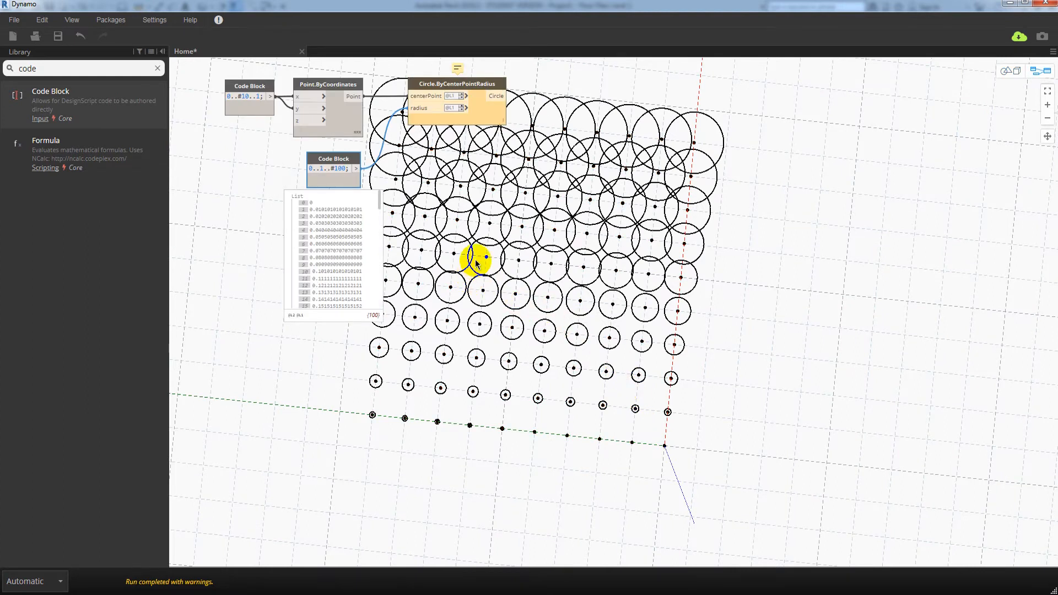
scroll(473, 267, up, 3)
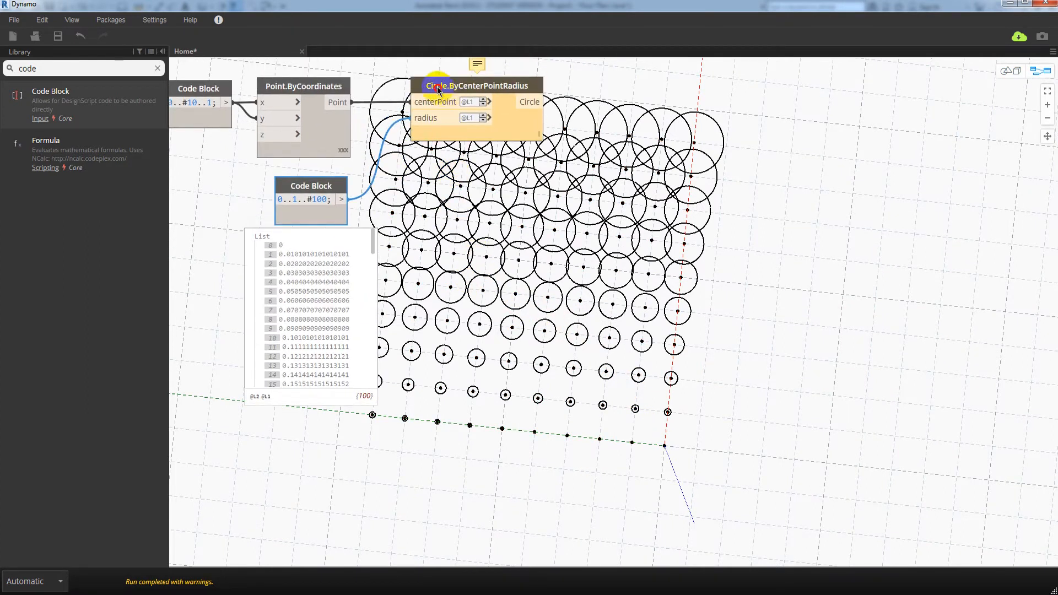
click(444, 91)
scroll(490, 274, down, 1)
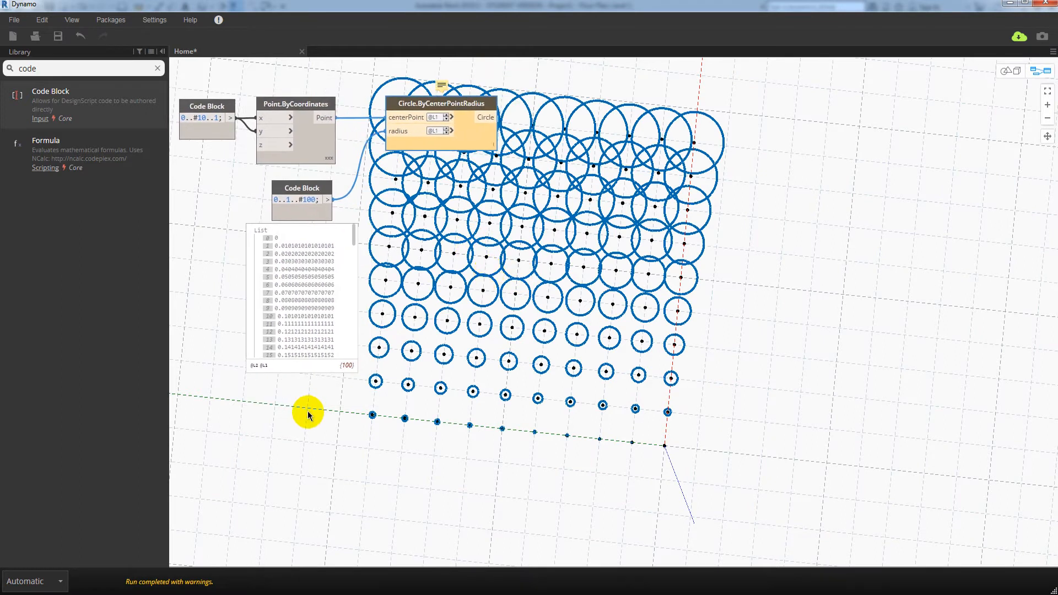
click(295, 439)
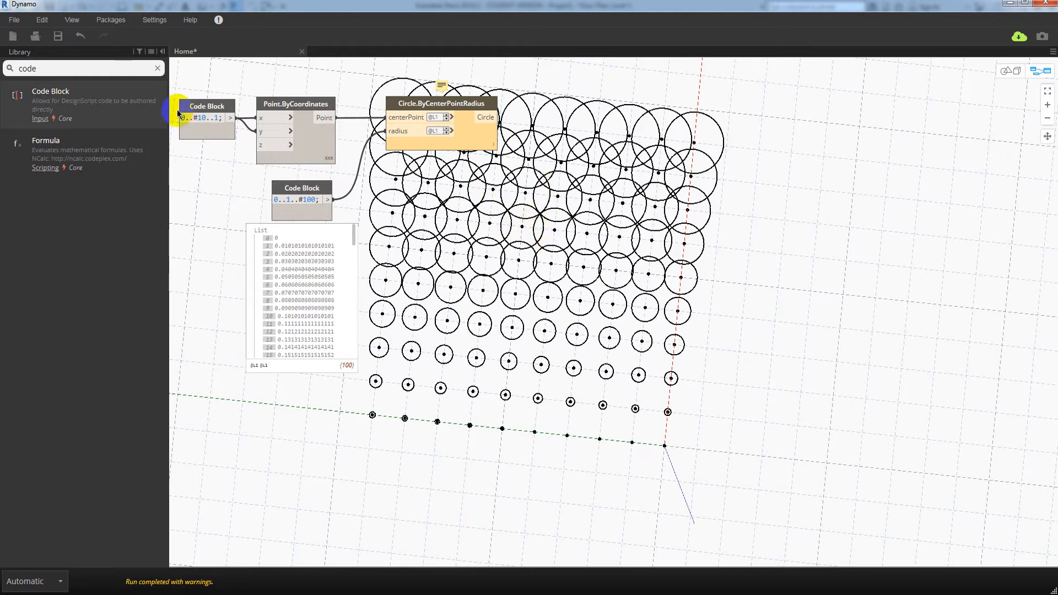
Add a second Point.ByCoordinates node and place it below the radius Code Block.
click(103, 69)
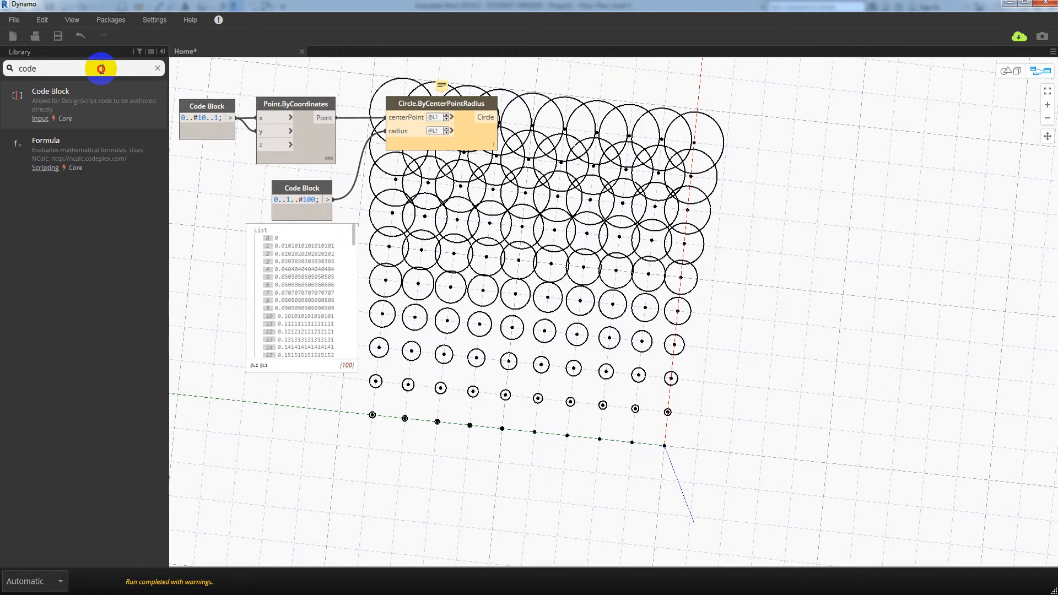
drag(101, 69, 2, 74)
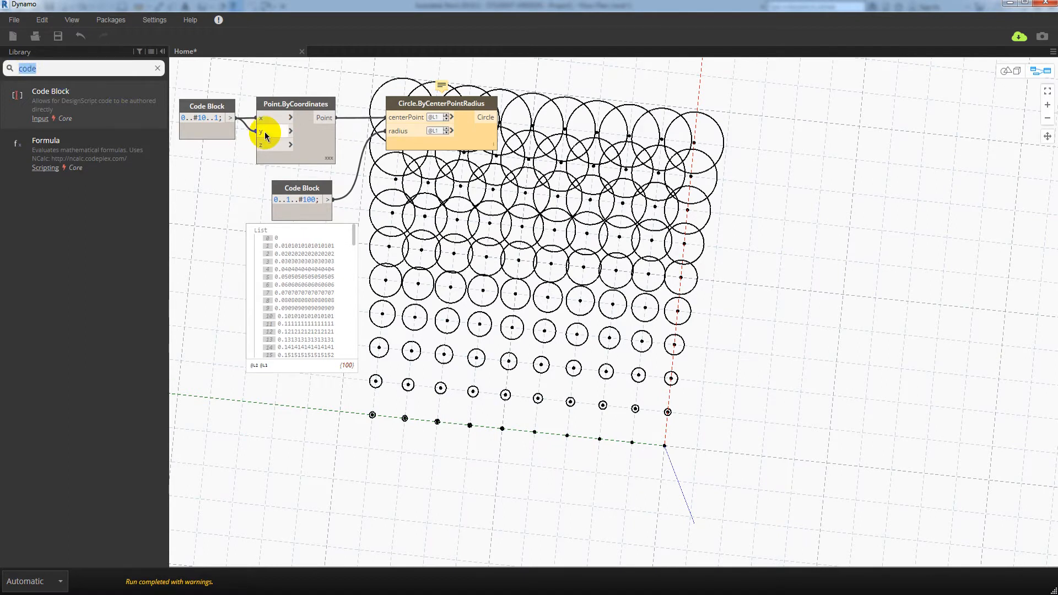
mouse_move(333, 180)
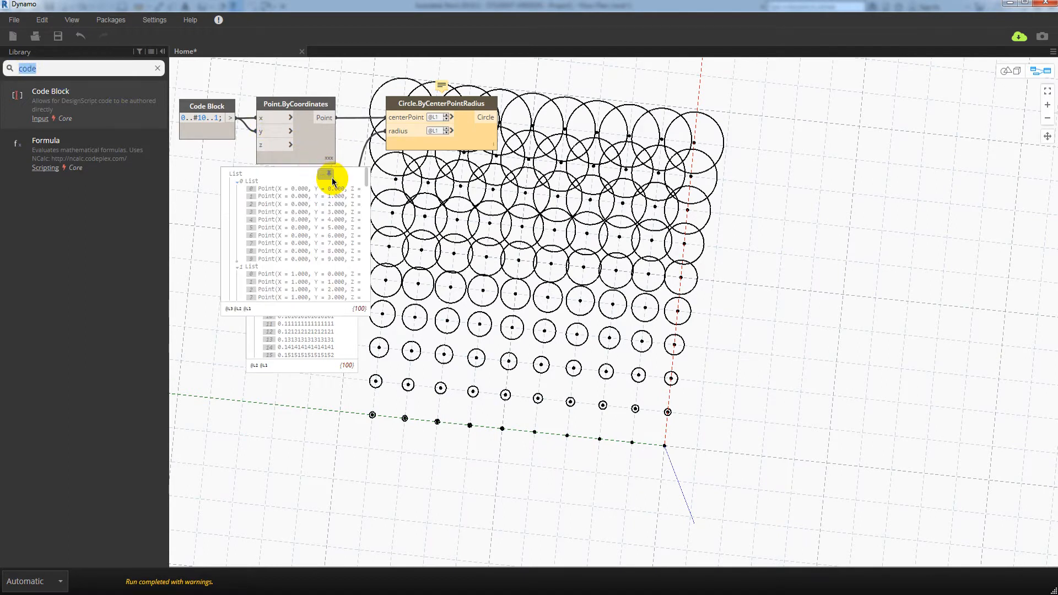
text(point)
click(48, 89)
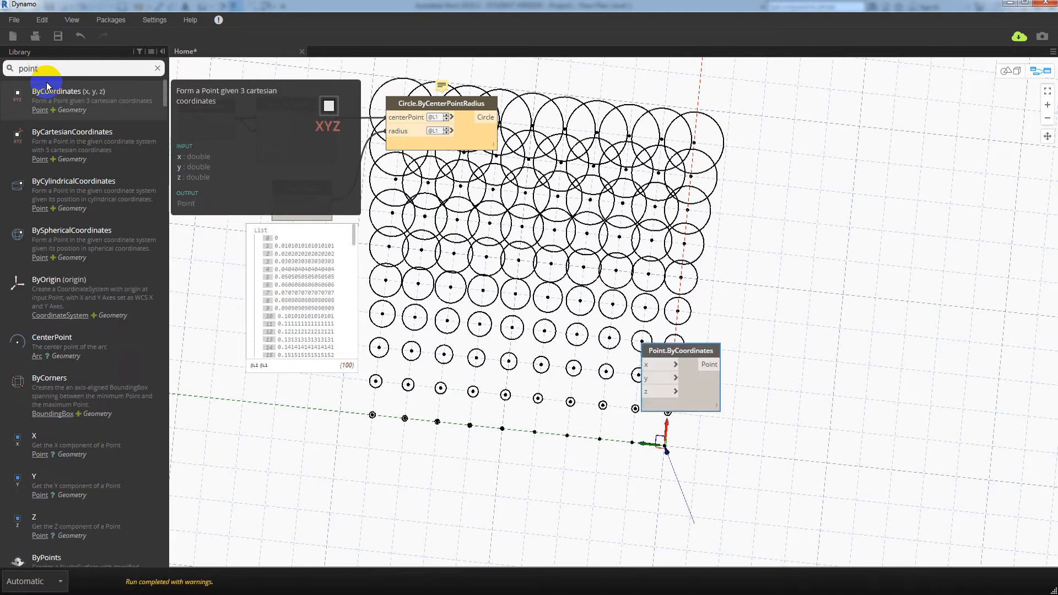
drag(672, 351, 455, 253)
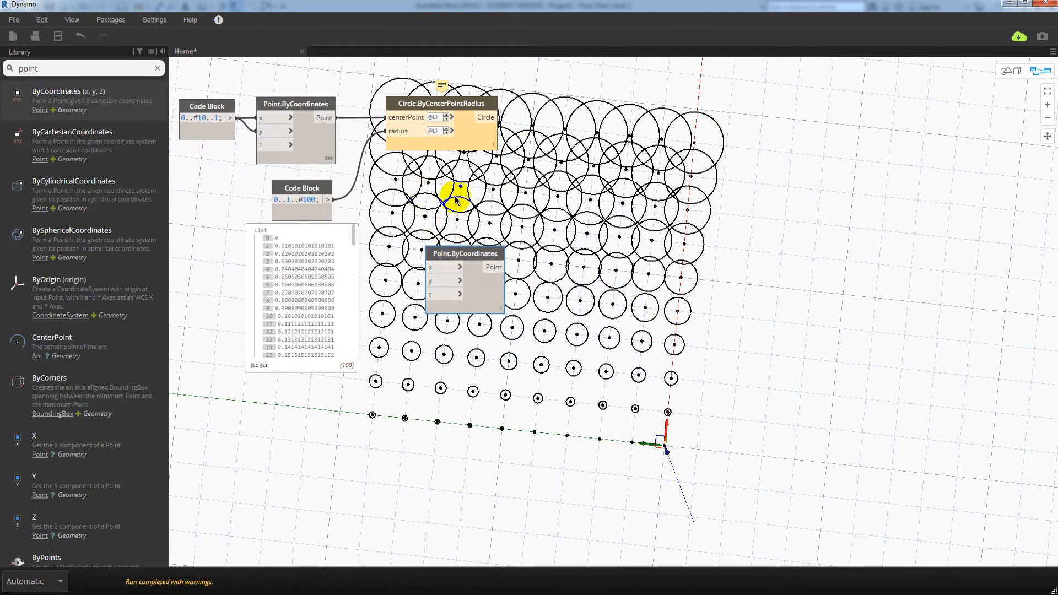
middle_drag(455, 197, 541, 253)
drag(541, 270, 371, 267)
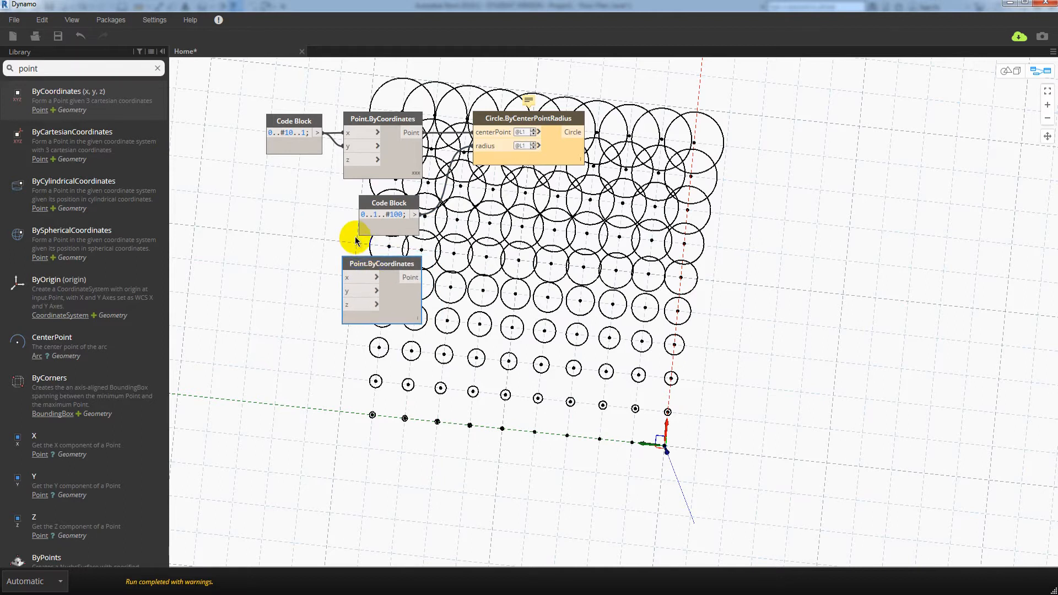
Add a Number Slider node and place it beside the x input of the lower Point.ByCoordinates node.
click(88, 68)
drag(88, 68, 2, 70)
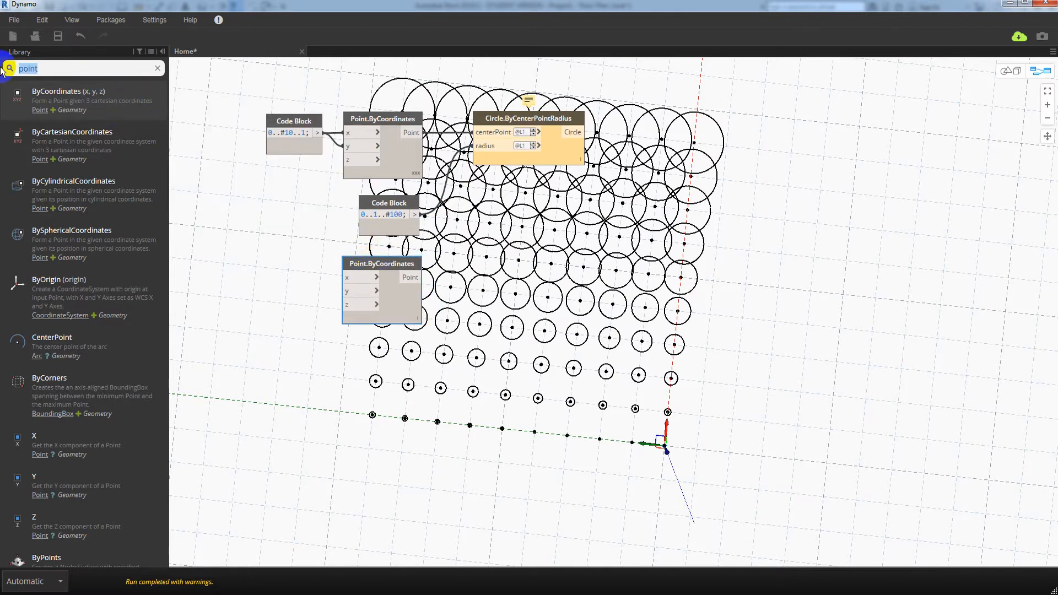
text(number sl)
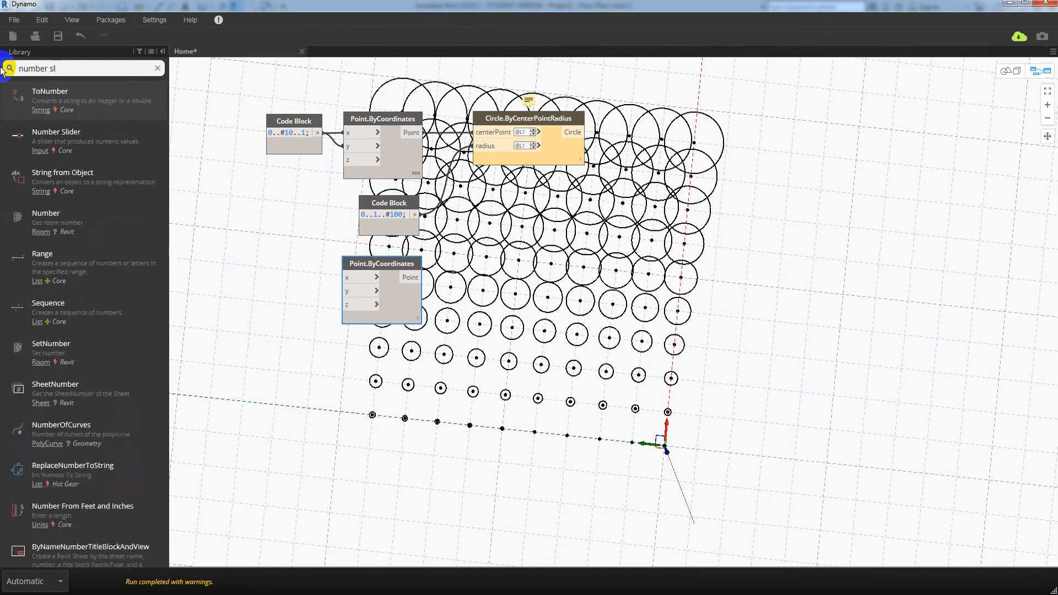
text(ider)
click(83, 91)
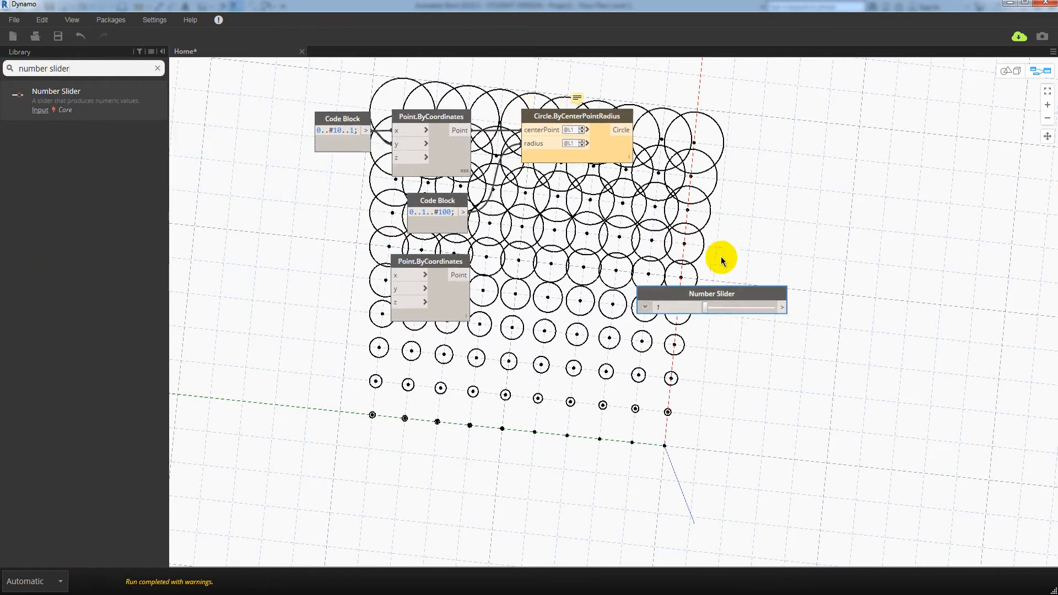
drag(659, 270, 300, 270)
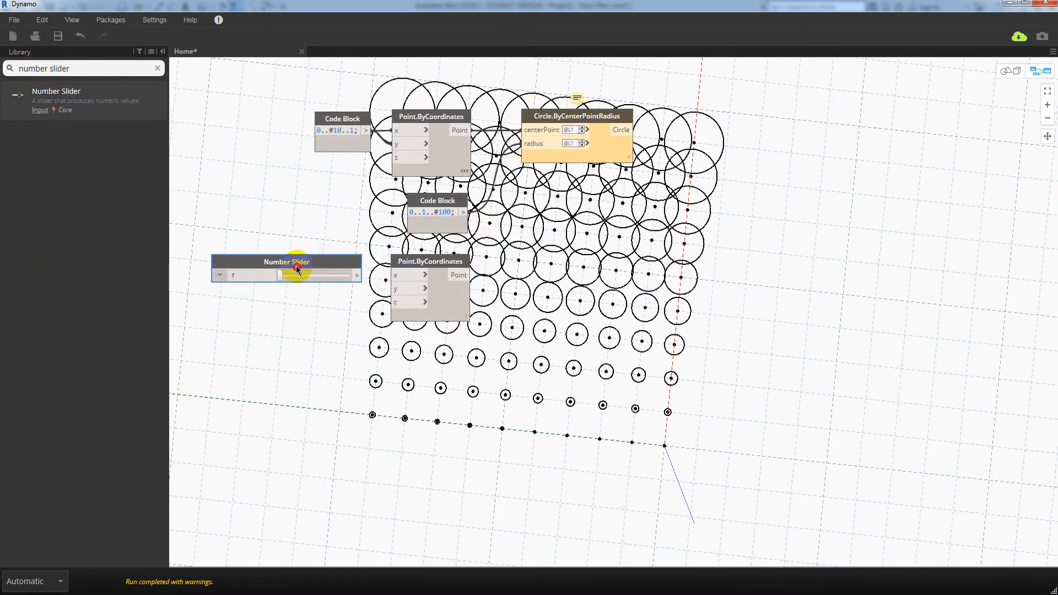
Set the Number Slider's maximum to 10 and its value to 2.7.
click(217, 276)
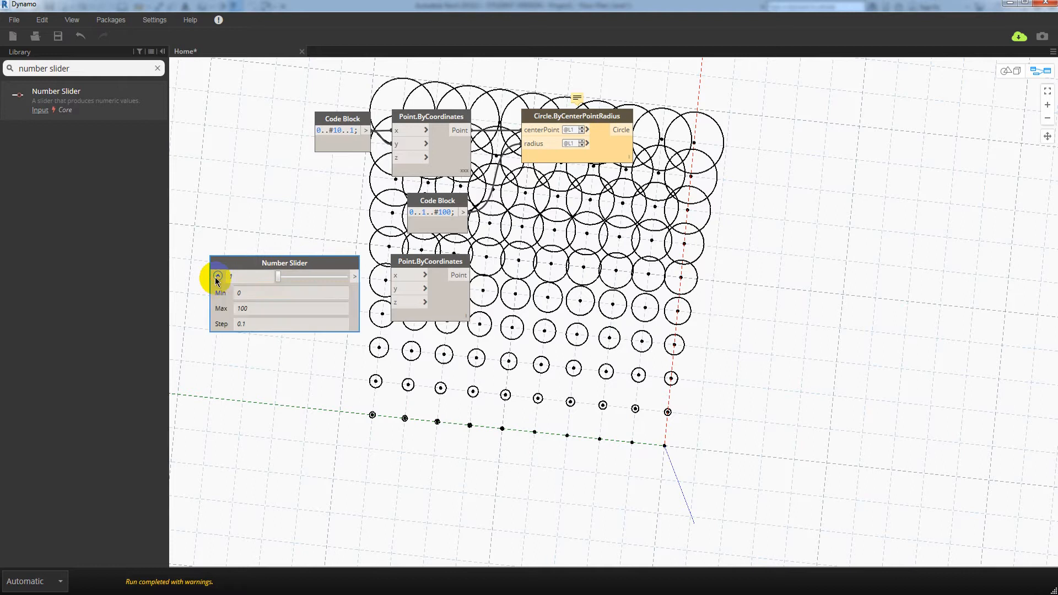
click(248, 297)
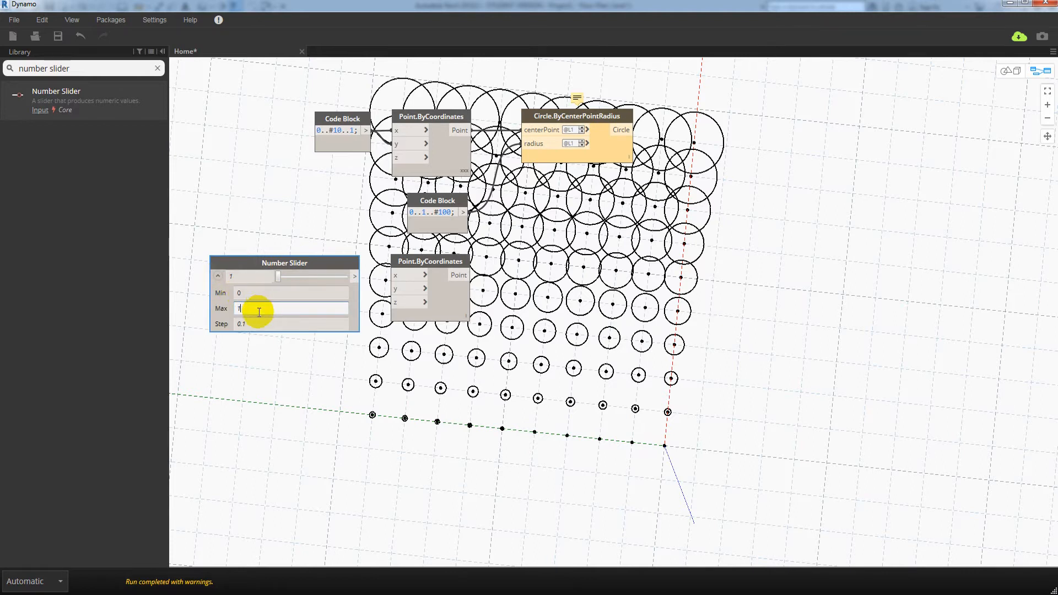
text(0)
key(Return)
click(218, 276)
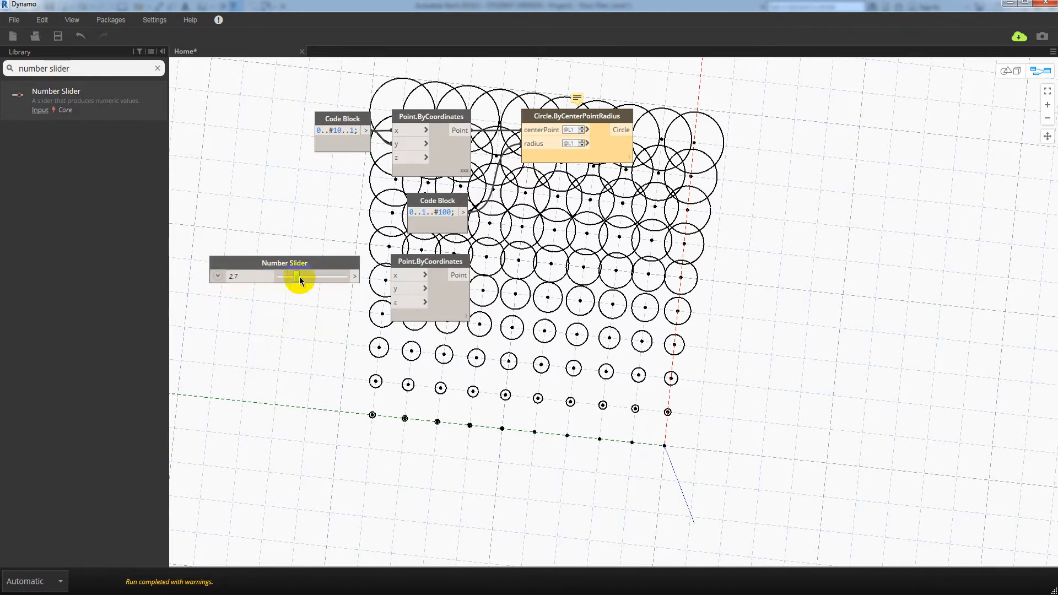
Duplicate the slider with a value of 3.5 and wire the original and the copy into the lower Point.ByCoordinates node's x and y inputs.
click(316, 270)
key(ctrl+c)
key(ctrl+v)
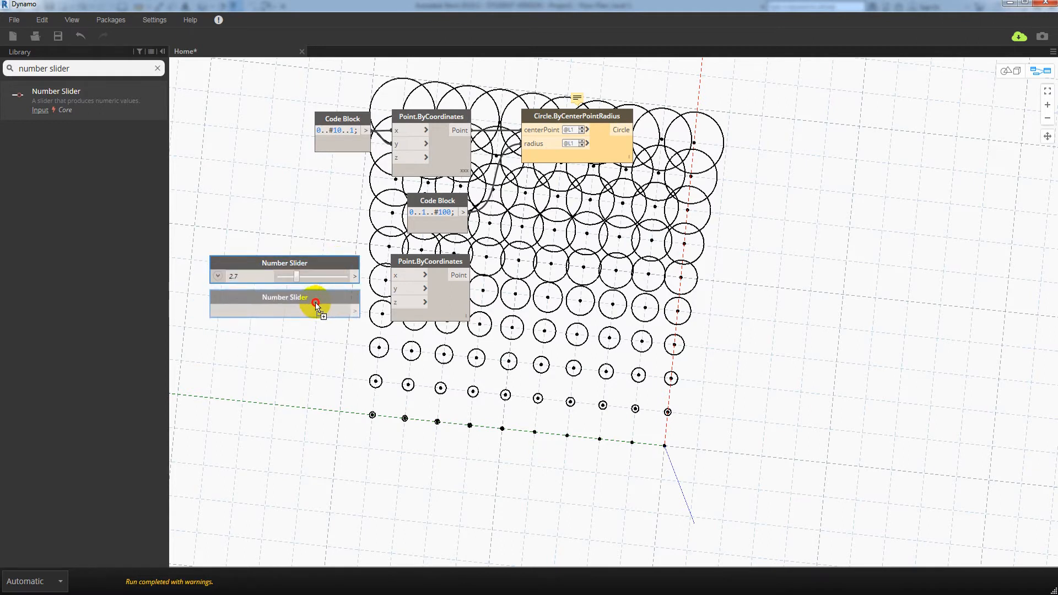
click(303, 310)
drag(355, 275, 393, 275)
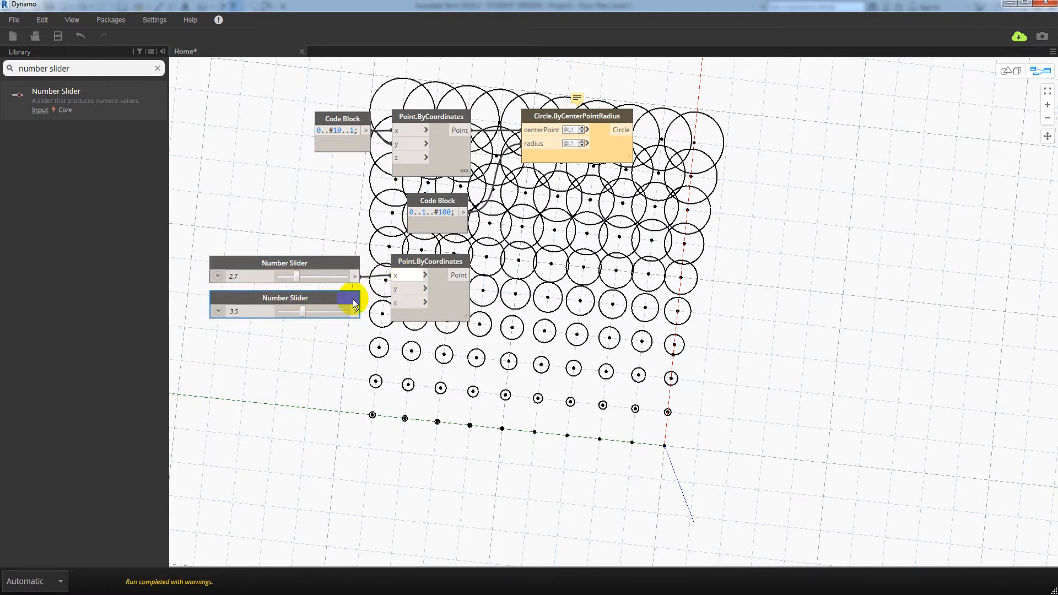
drag(356, 310, 417, 279)
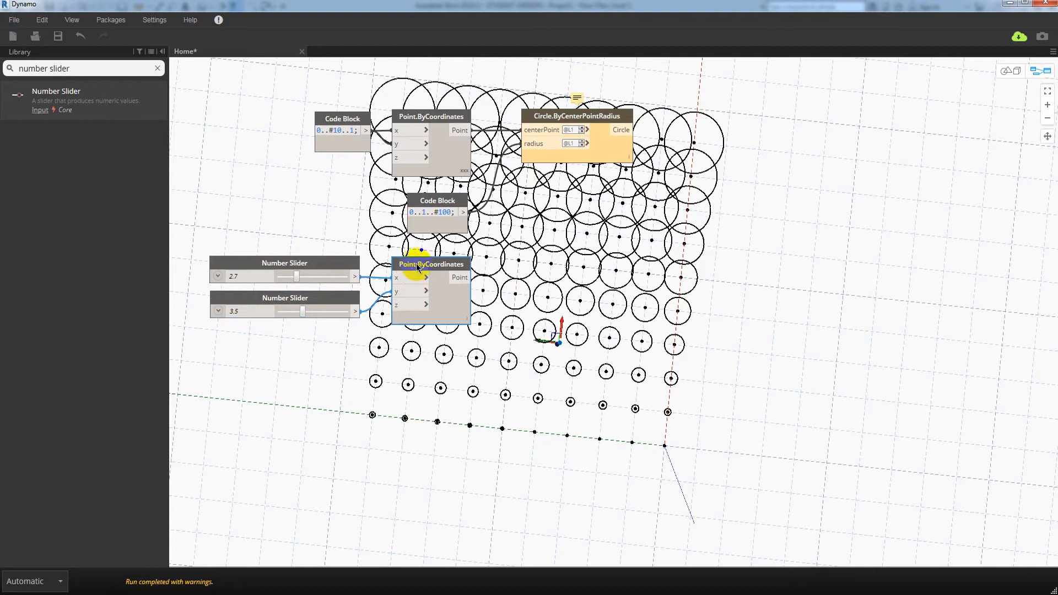
Add a Geometry.DistanceTo node and place it beside the lower Point.ByCoordinates node, under the circle node.
drag(83, 68, 6, 68)
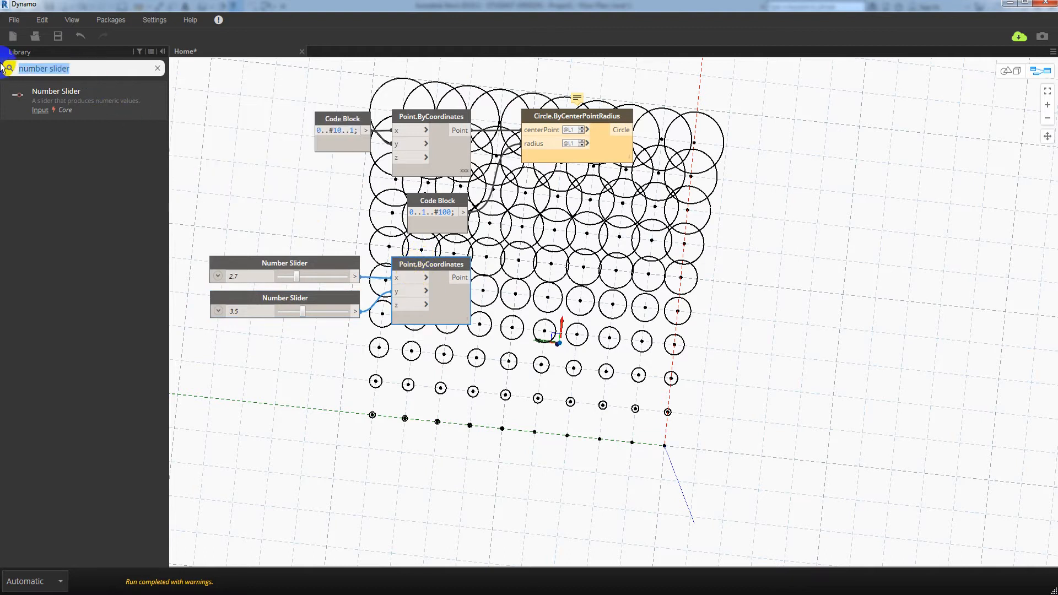
text(dista)
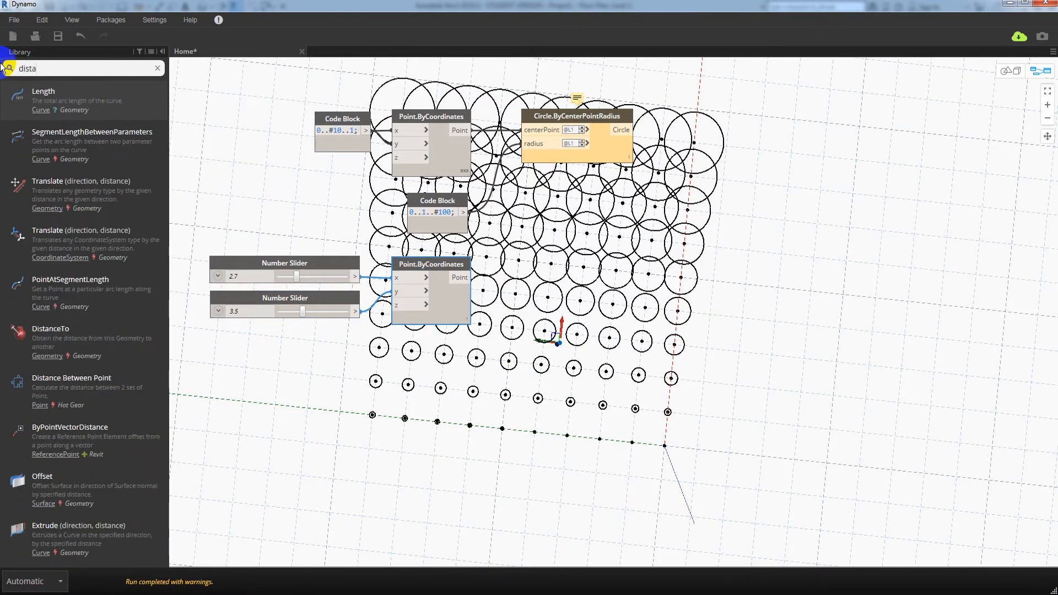
text(nce)
mouse_move(90, 192)
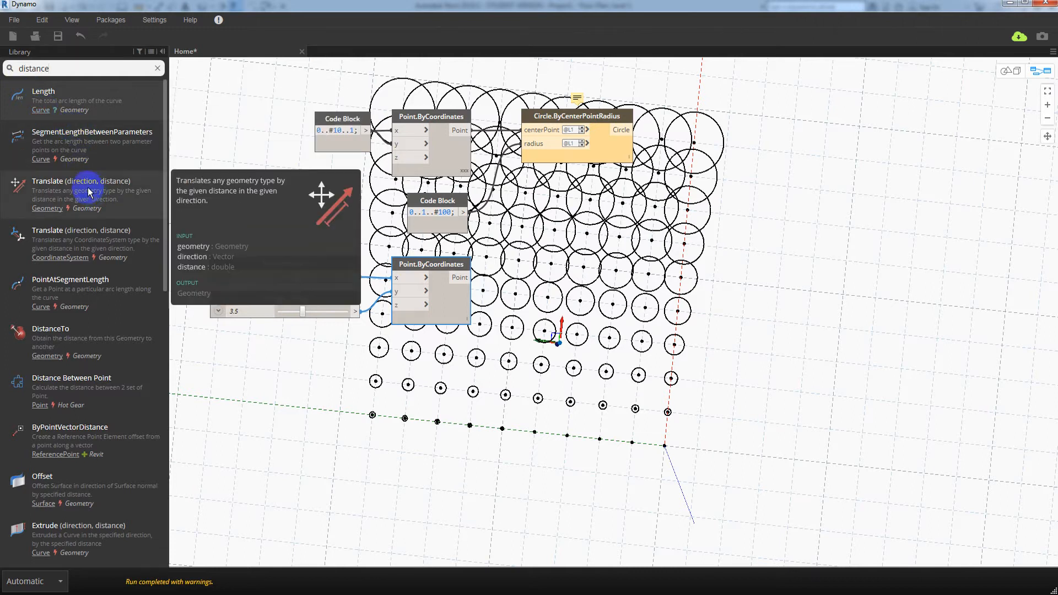
click(77, 332)
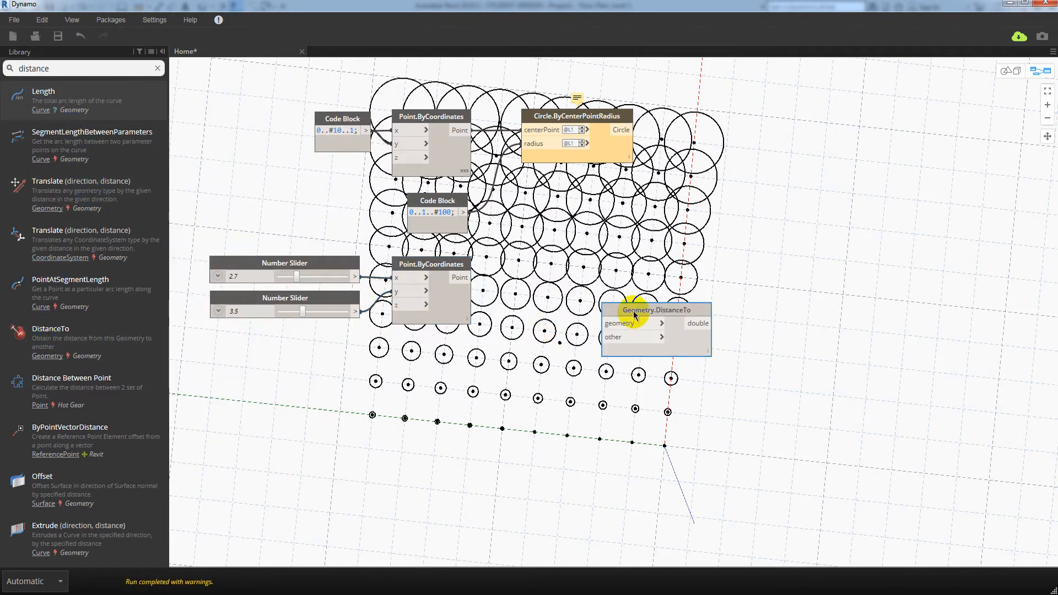
drag(633, 307, 567, 248)
Connect the grid points to the geometry input of Geometry.DistanceTo and the slider-driven point to its other input.
click(467, 131)
click(540, 258)
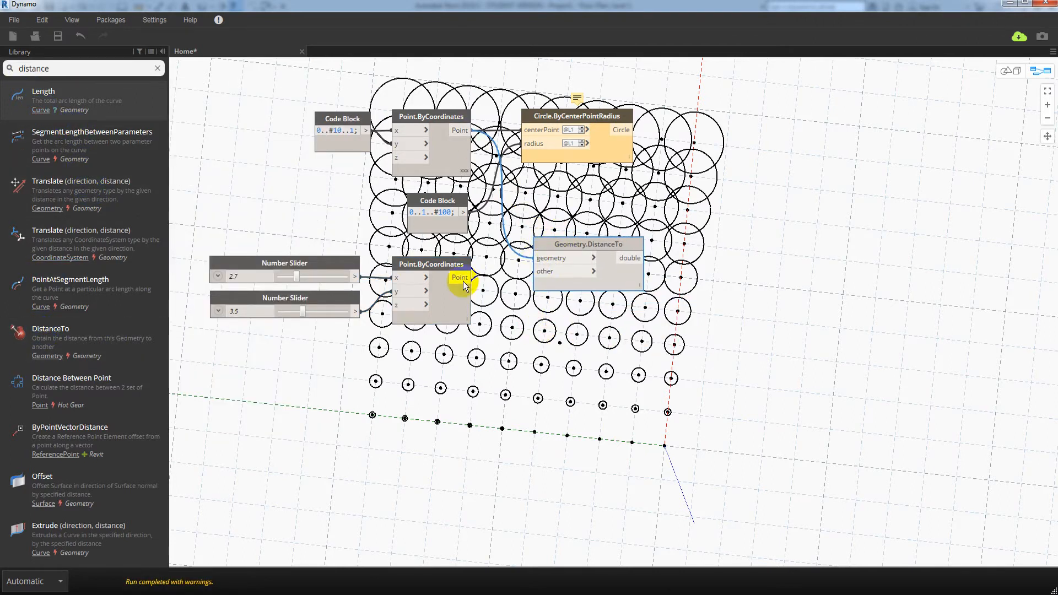
click(465, 278)
click(540, 275)
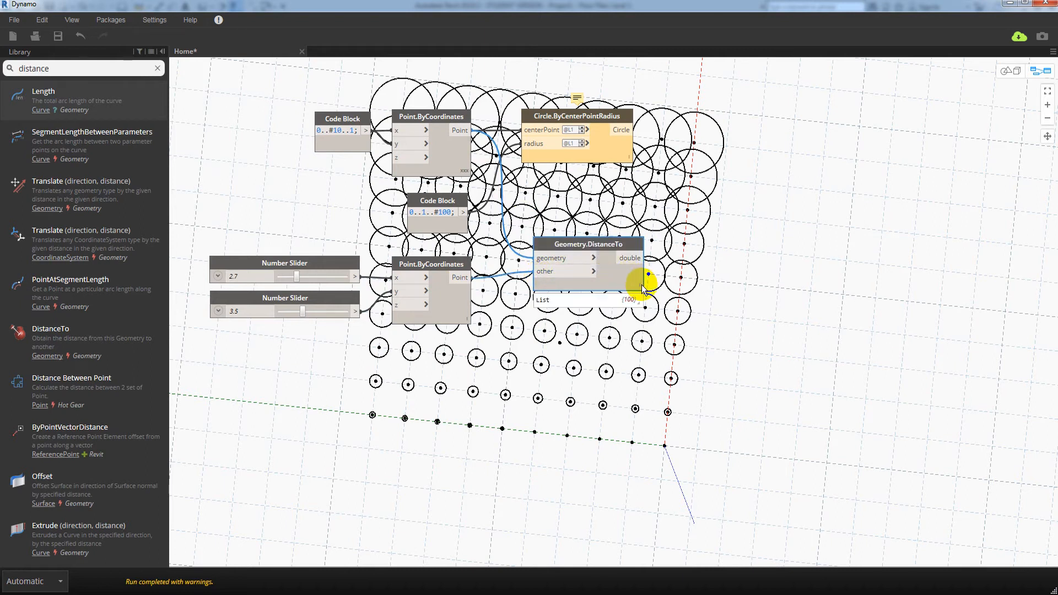
mouse_move(639, 304)
click(594, 258)
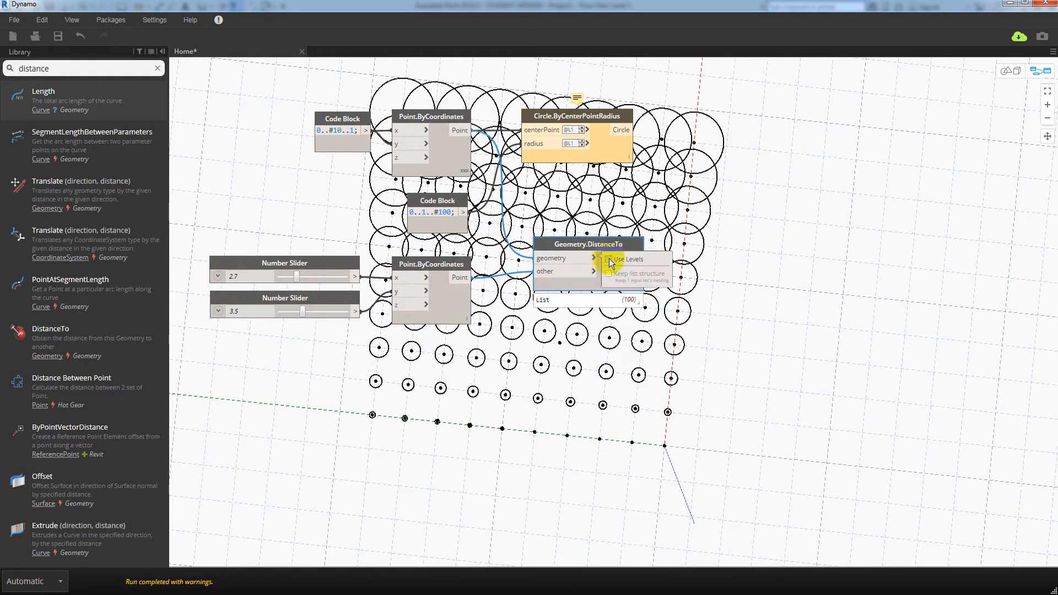
click(589, 260)
click(594, 272)
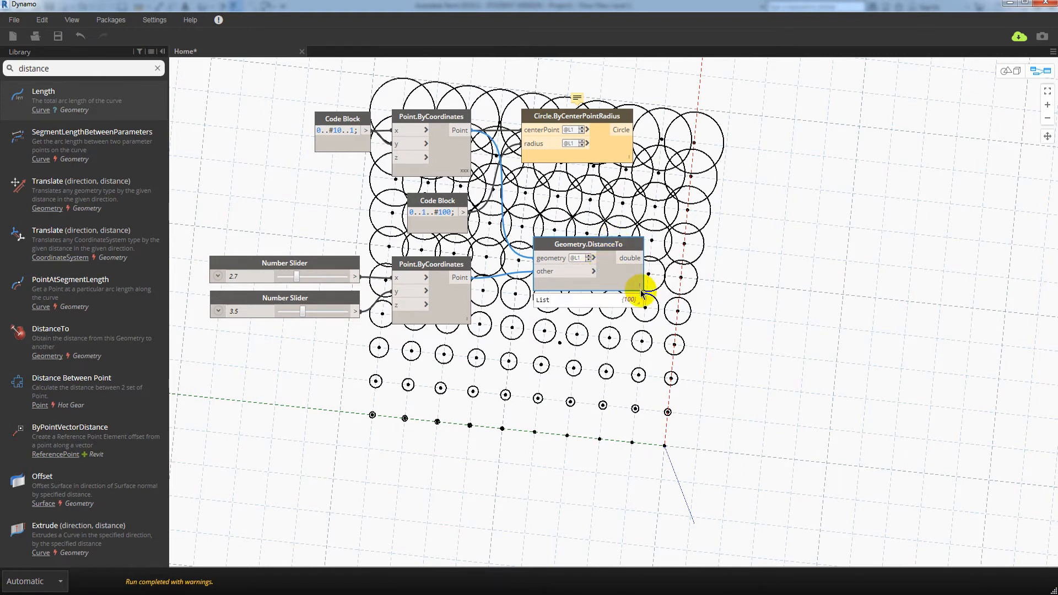
mouse_move(636, 302)
scroll(634, 306, down, 20)
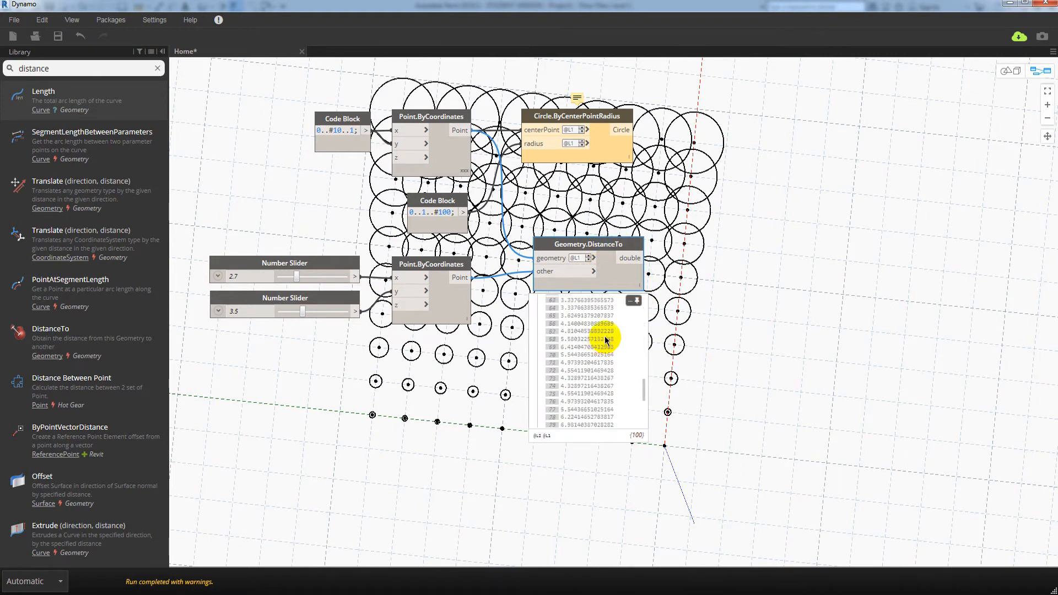
Shift Geometry.DistanceTo together with its slider-driven point and both sliders to the left, freeing space under the circle node.
drag(574, 249, 558, 265)
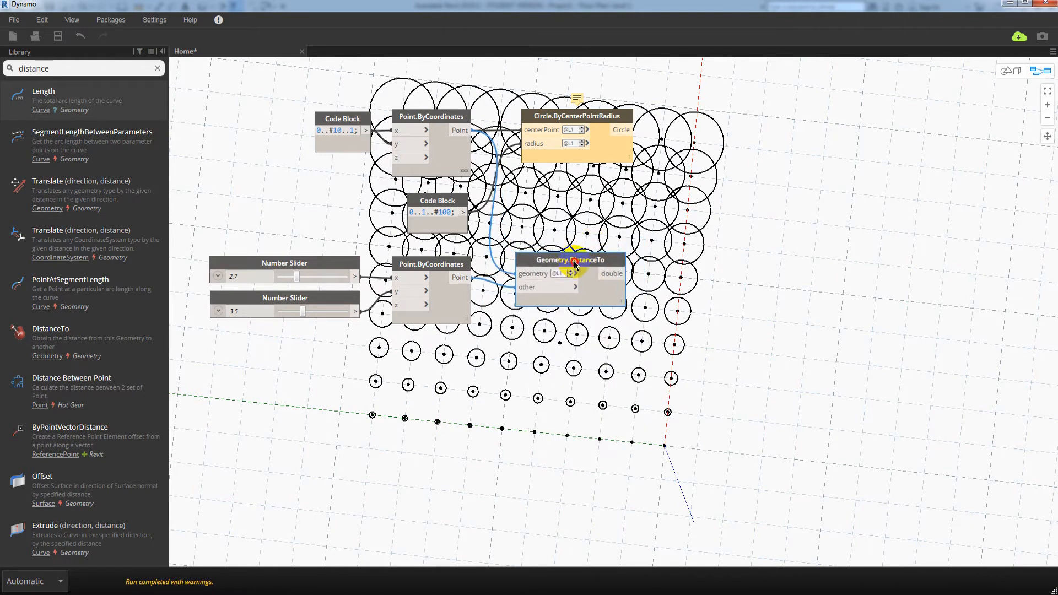
drag(579, 338, 246, 264)
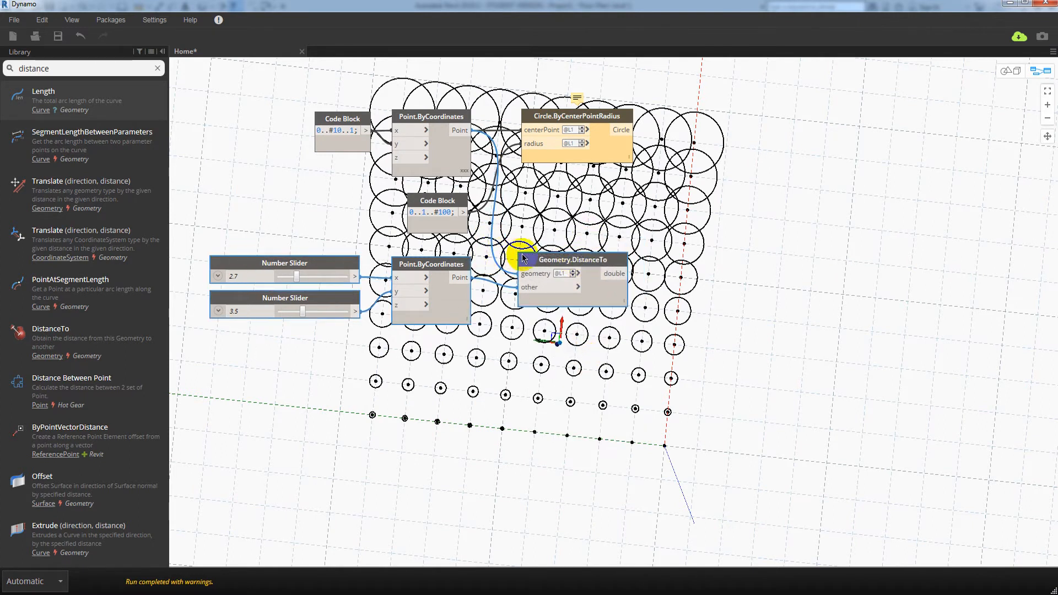
drag(521, 259, 345, 260)
click(489, 250)
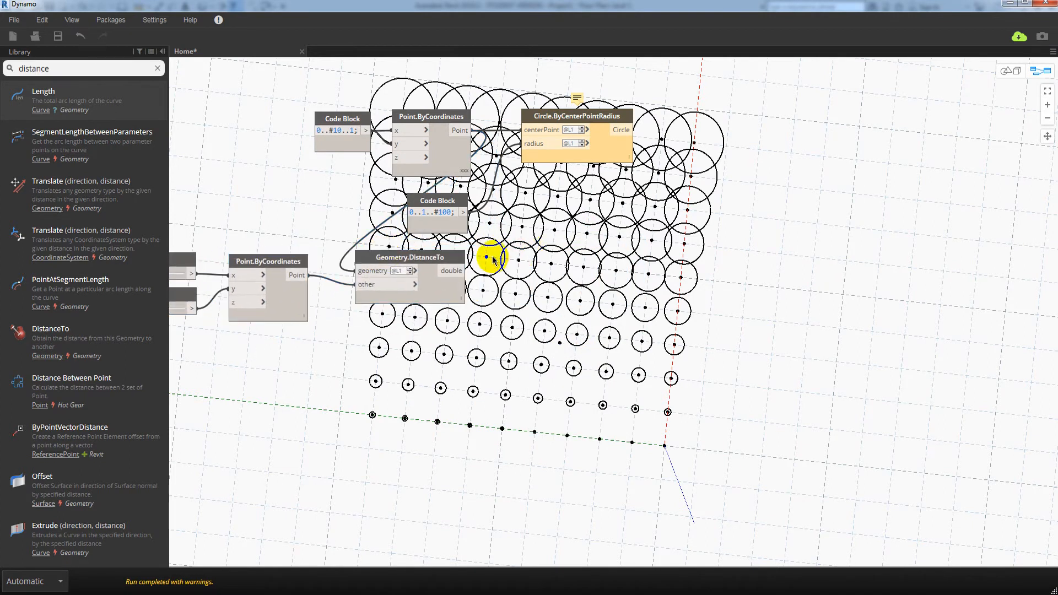
Add a Math.RemapRange node beside Geometry.DistanceTo and connect the distances to its numbers input.
drag(91, 73, 3, 69)
text(remap)
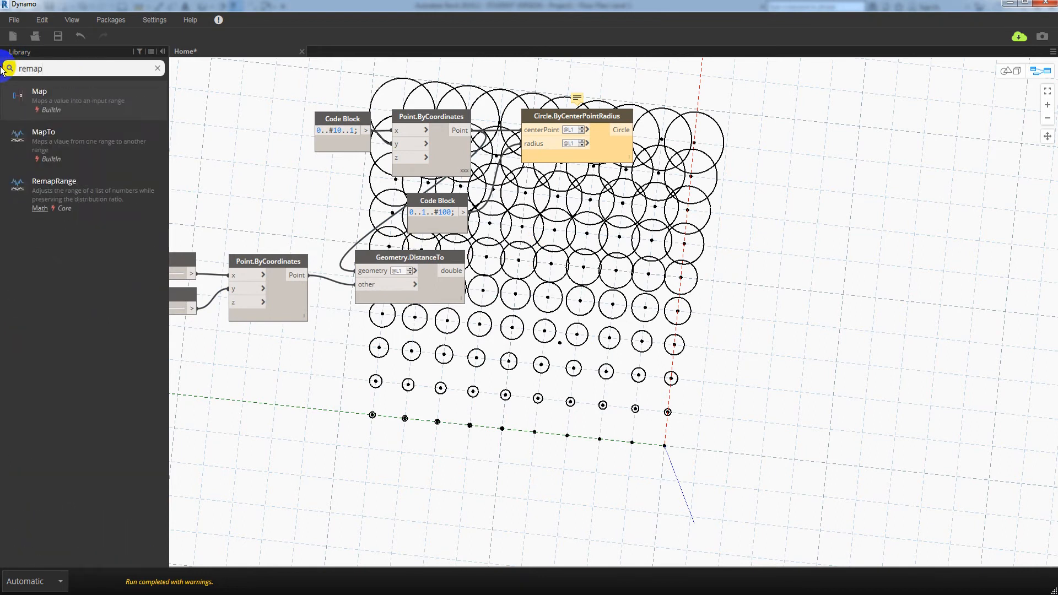
click(54, 182)
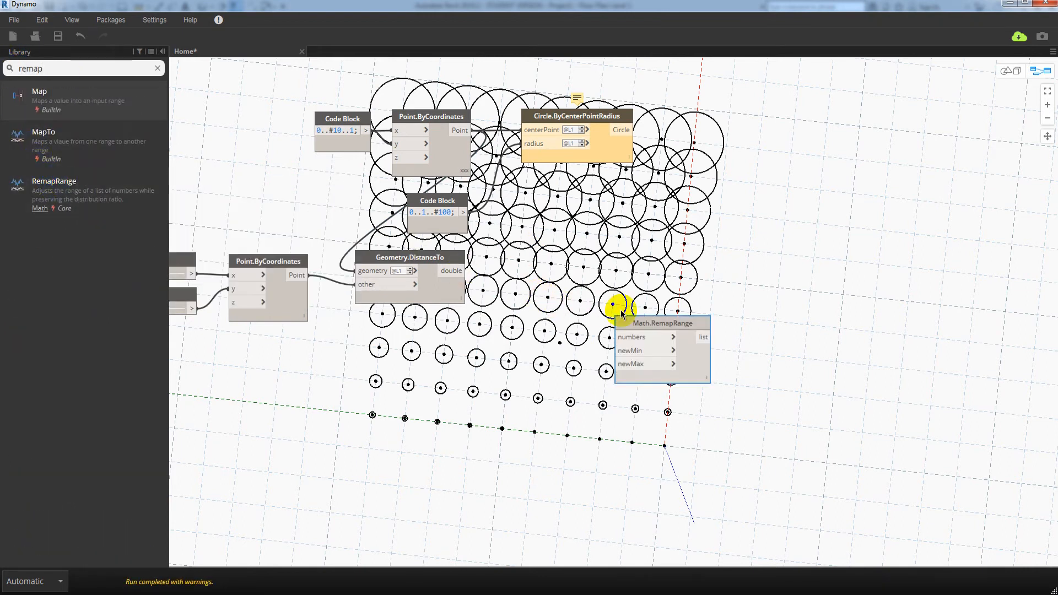
drag(614, 303, 540, 255)
click(453, 274)
click(512, 266)
Disconnect the 0..1..#100 code block from the circle's radius input and duplicate the block below Geometry.DistanceTo.
click(459, 204)
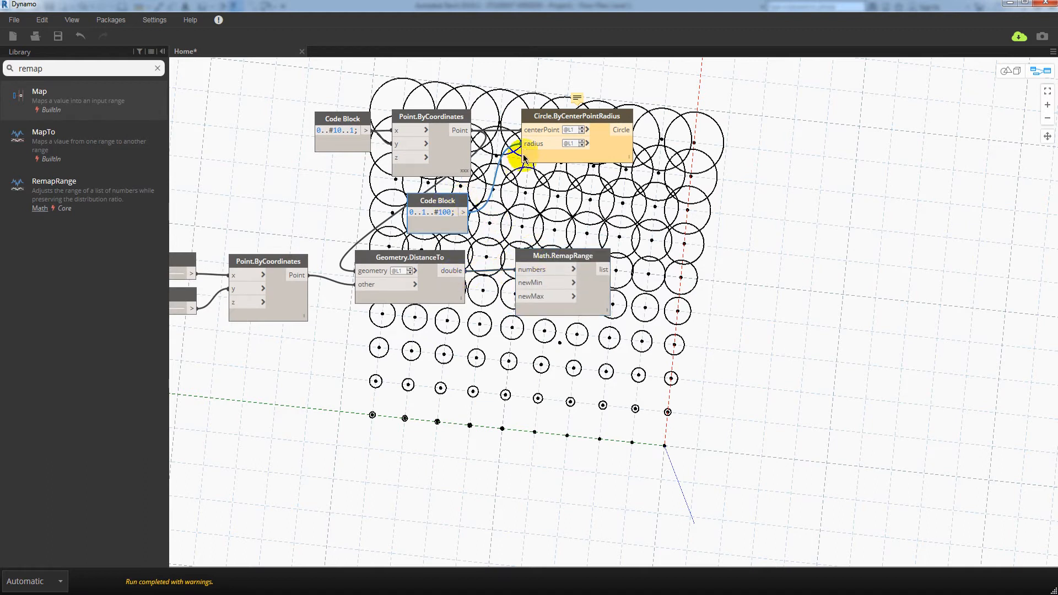
click(524, 146)
click(466, 213)
key(ctrl+c)
key(ctrl+v)
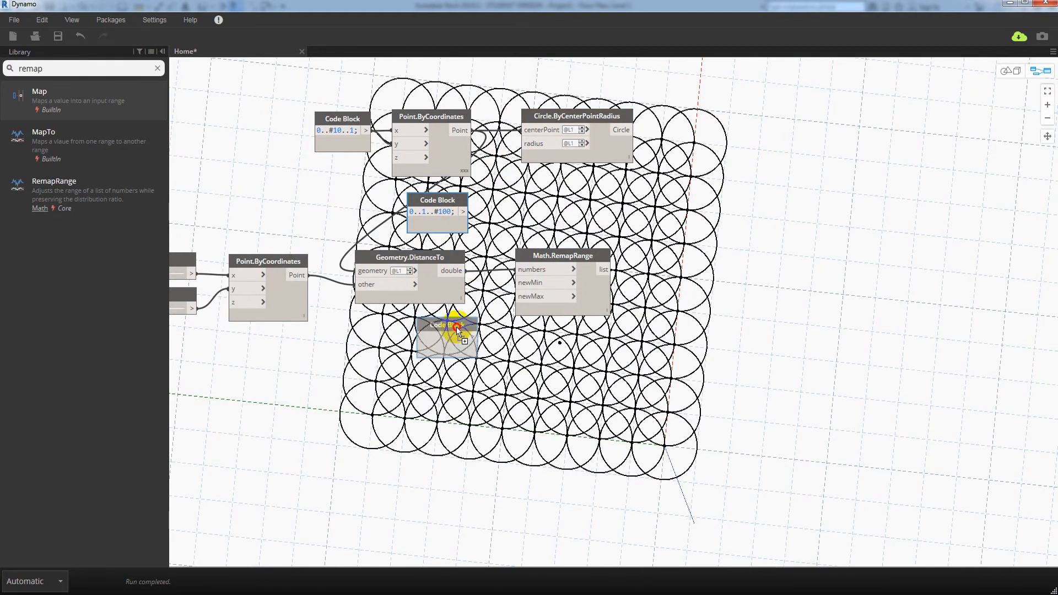
Replace the duplicated code block's content with 0; and 1; and wire the two outputs to newMin and newMax of Math.RemapRange.
double_click(449, 329)
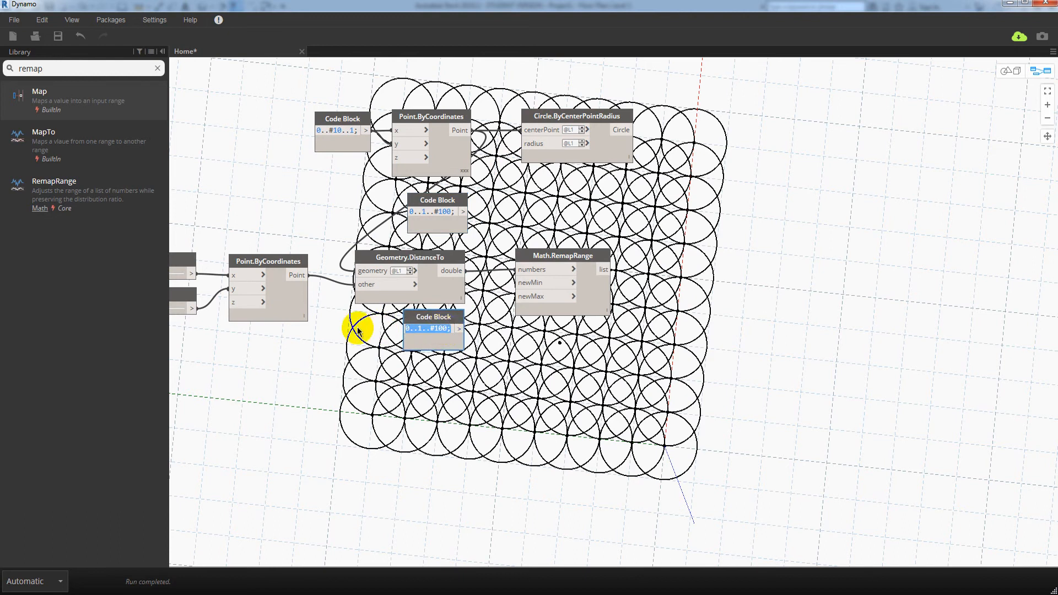
text(0)
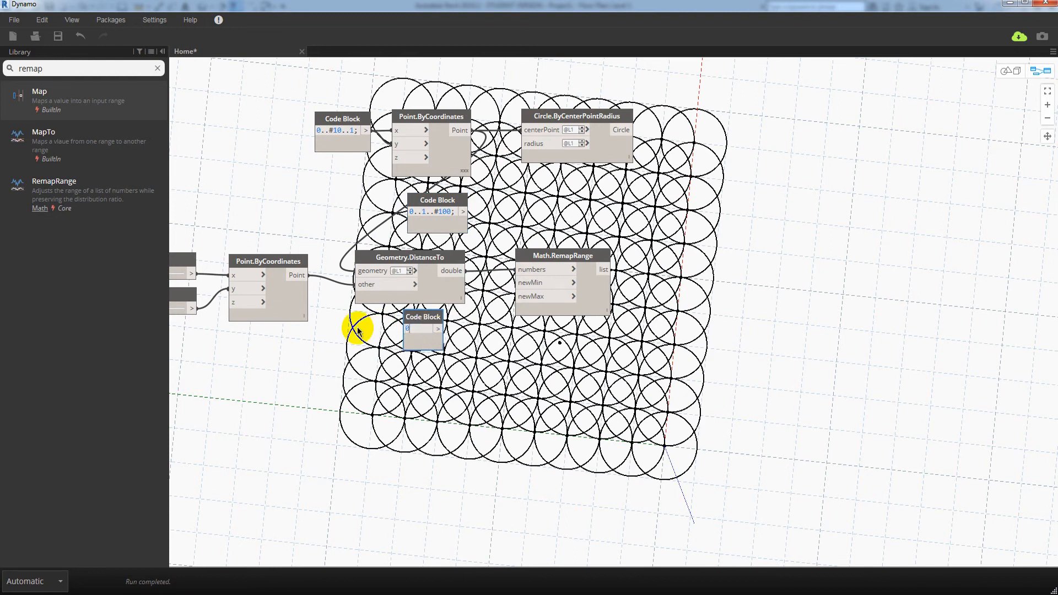
text(; 1;)
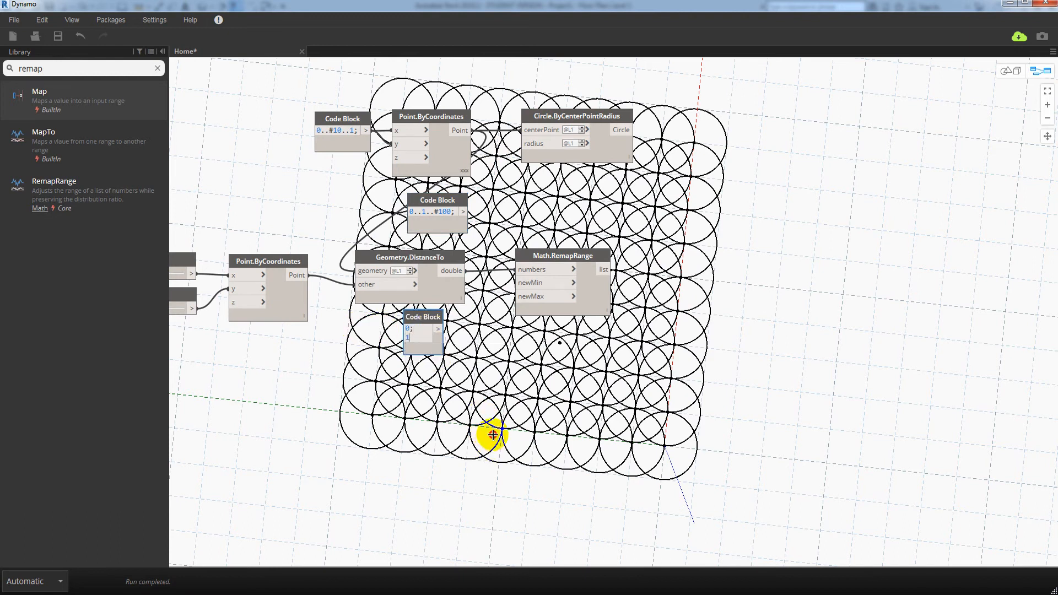
click(494, 434)
click(437, 329)
click(521, 284)
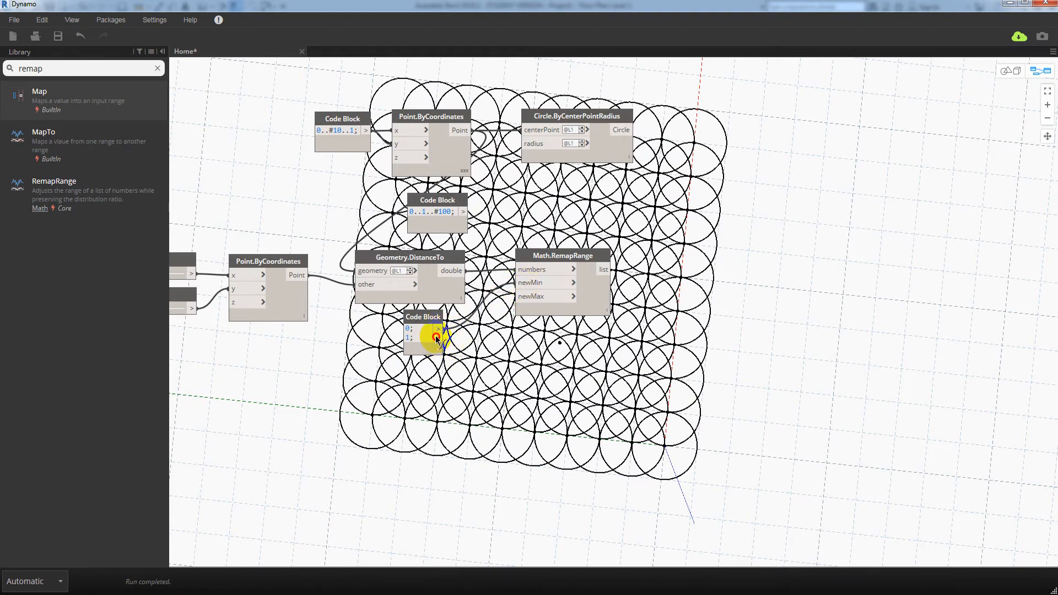
drag(439, 337, 524, 296)
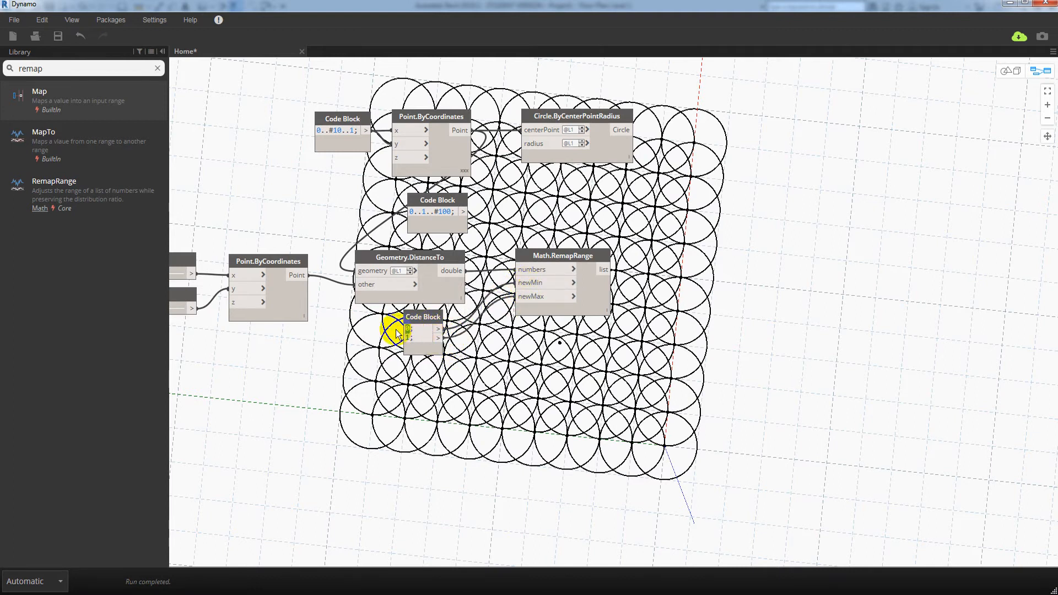
Set the first value of the new code block to 0.1 and nudge the block closer to Math.RemapRange.
text(.1)
click(371, 406)
drag(441, 313, 461, 315)
Connect the Math.RemapRange list to the radius input of Circle.ByCenterPointRadius, with the circle node moved farther along the graph.
mouse_move(606, 327)
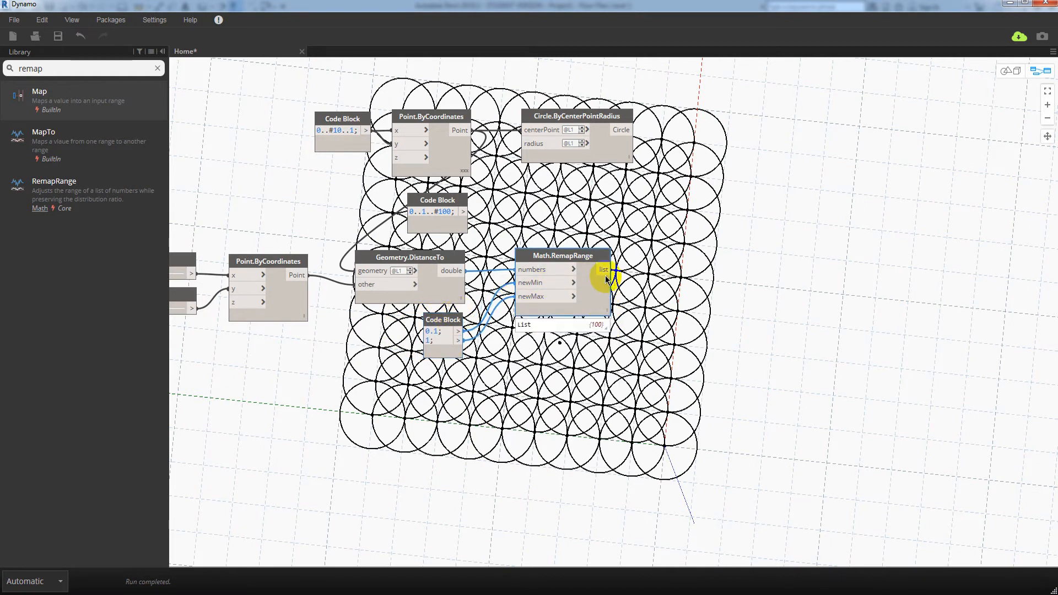
drag(604, 271, 679, 120)
click(695, 236)
scroll(641, 271, down, 2)
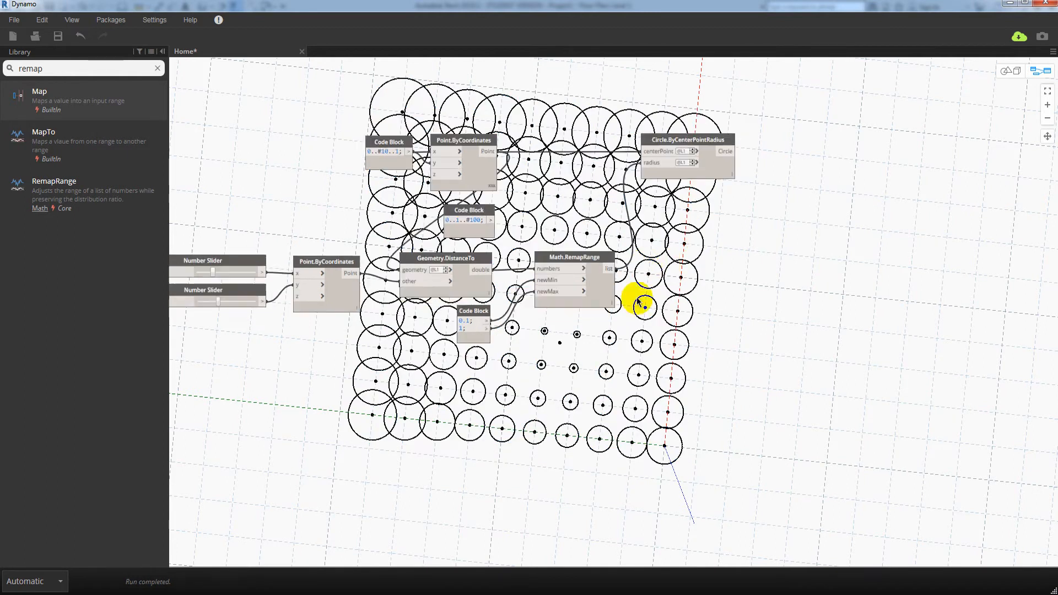
Spread out the graph by moving the distance, remap and slider-driven point nodes to the right and the circle node beyond them.
drag(625, 374, 262, 269)
drag(495, 262, 612, 248)
drag(671, 161, 811, 165)
click(603, 279)
scroll(602, 279, up, 1)
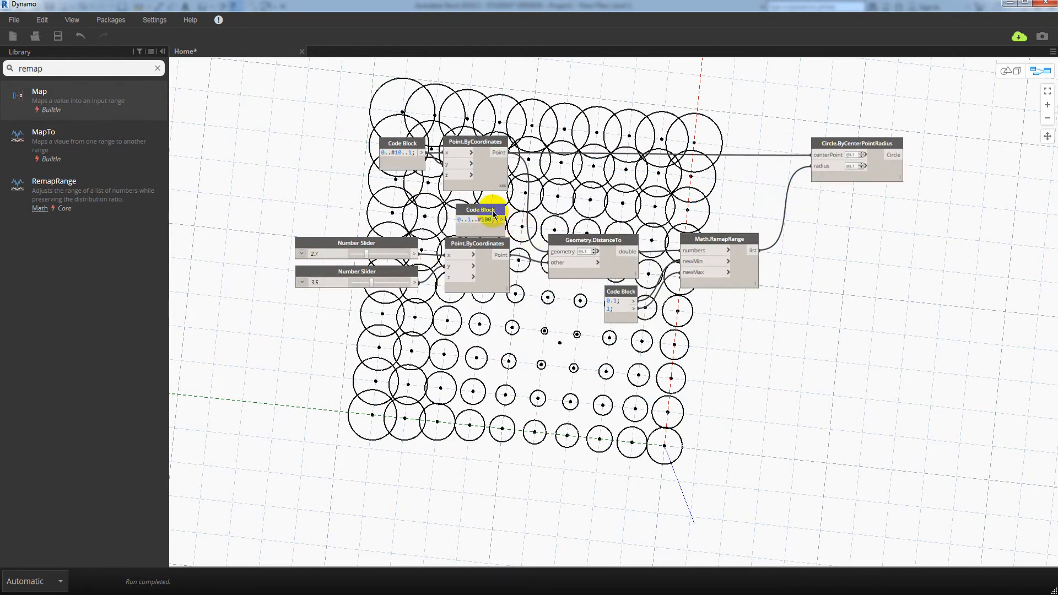
Delete the unused 0..1..#100 code block.
drag(479, 208, 500, 352)
right_click(503, 350)
click(513, 355)
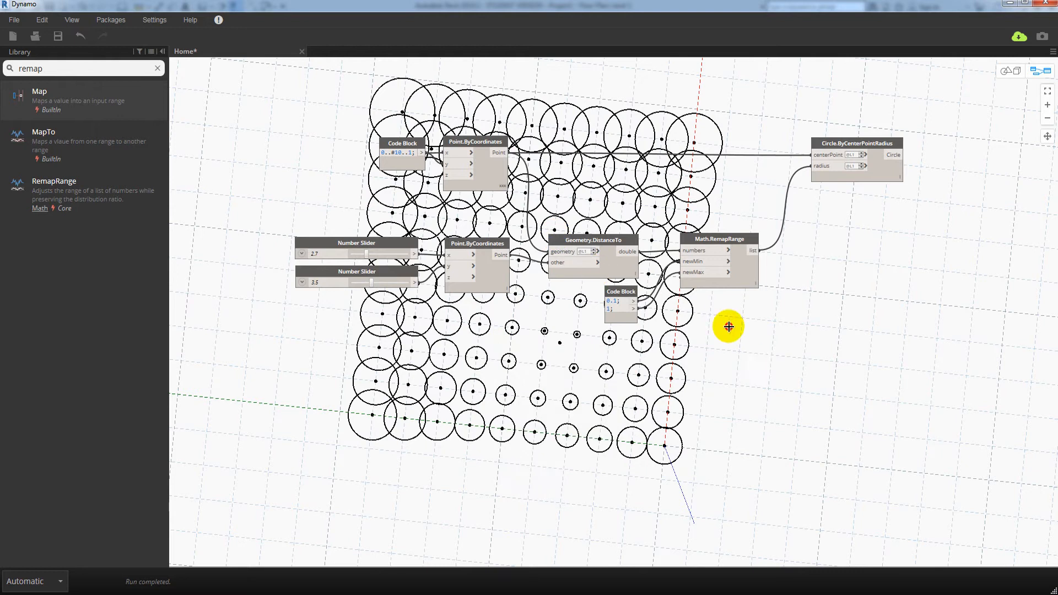
Tidy the layout by raising the distance, remap and slider-driven point nodes and bringing the circle node closer to Math.RemapRange.
drag(728, 326, 420, 213)
drag(586, 239, 584, 204)
drag(789, 329, 614, 180)
click(755, 259)
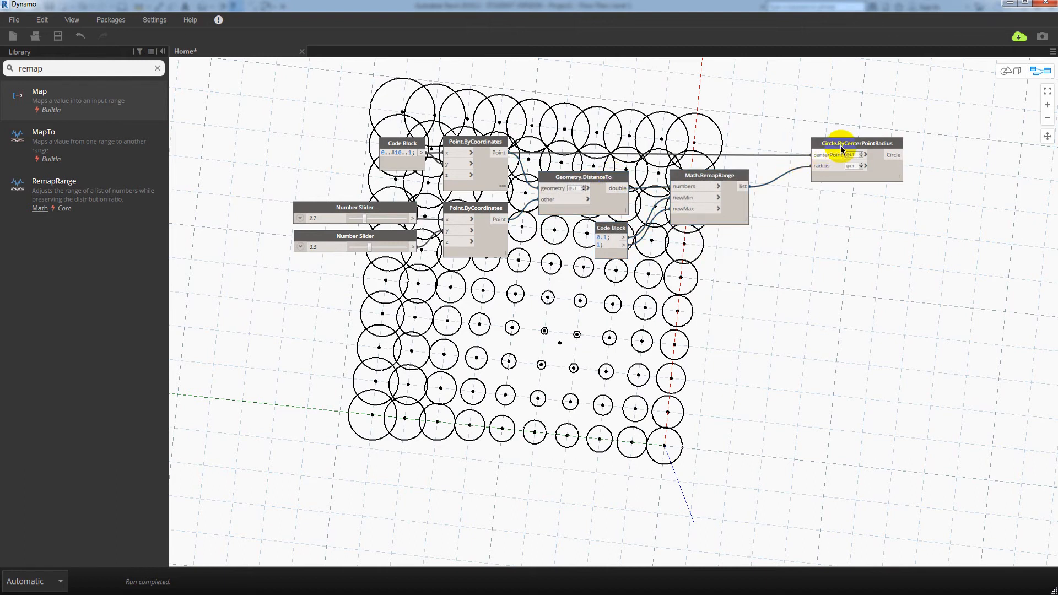
drag(841, 145, 808, 146)
middle_drag(826, 236, 669, 236)
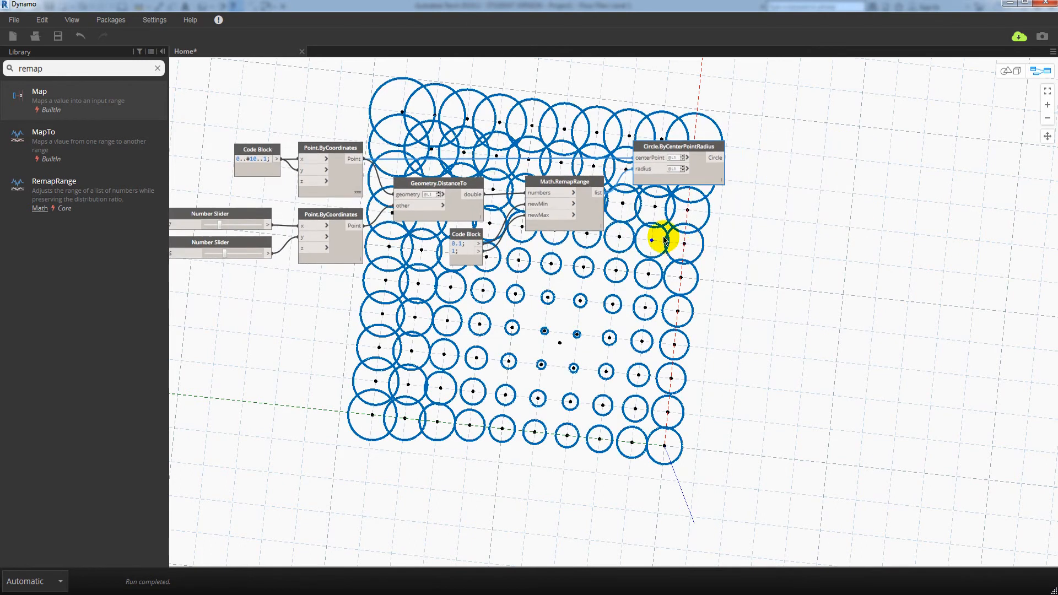
Reposition the driving point by setting the x slider to 7 and the y slider to 3.7.
click(311, 314)
middle_drag(311, 314, 529, 232)
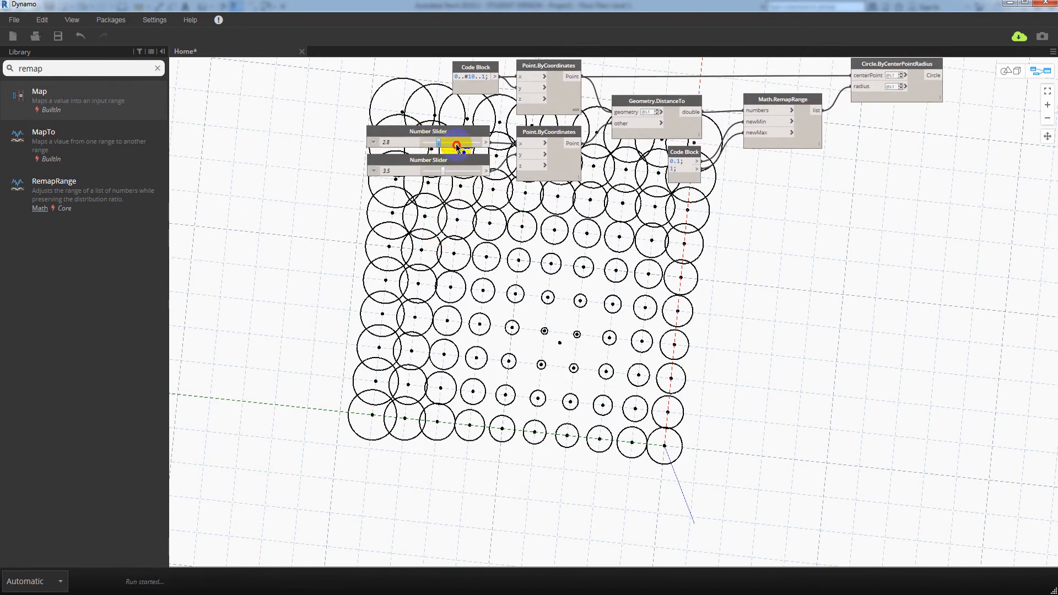
drag(457, 146, 465, 153)
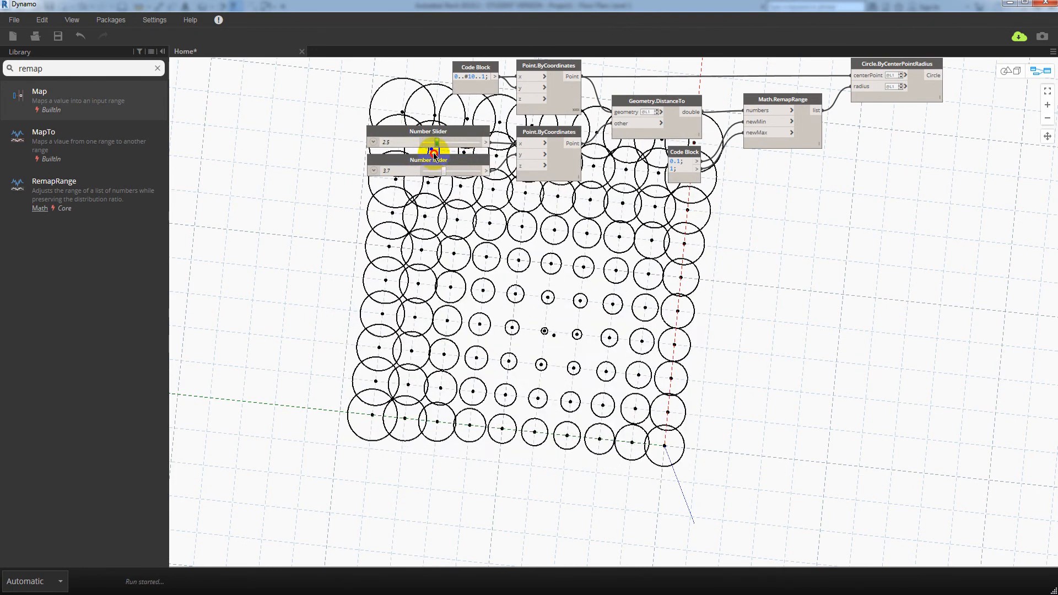
drag(439, 155, 465, 151)
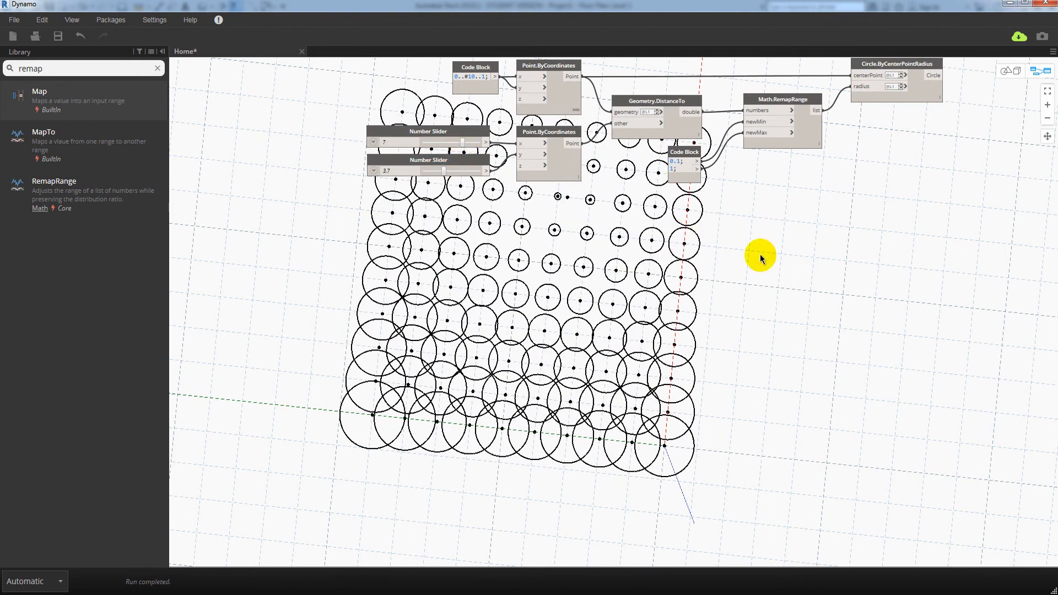
Nudge the Circle.ByCenterPointRadius node slightly up and toward Math.RemapRange.
middle_drag(761, 258, 456, 322)
scroll(606, 263, down, 1)
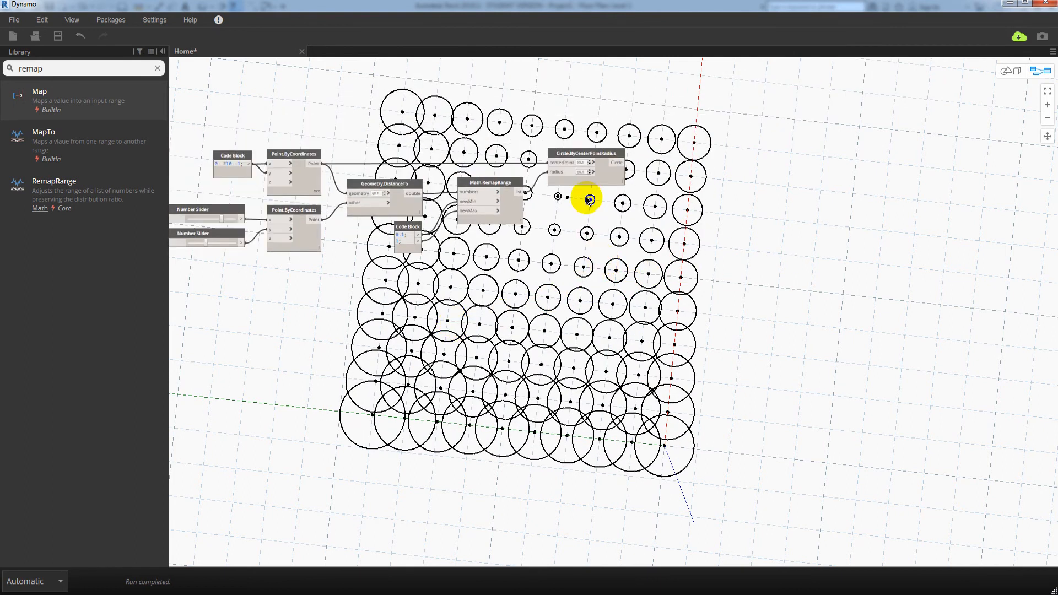
drag(559, 156, 551, 156)
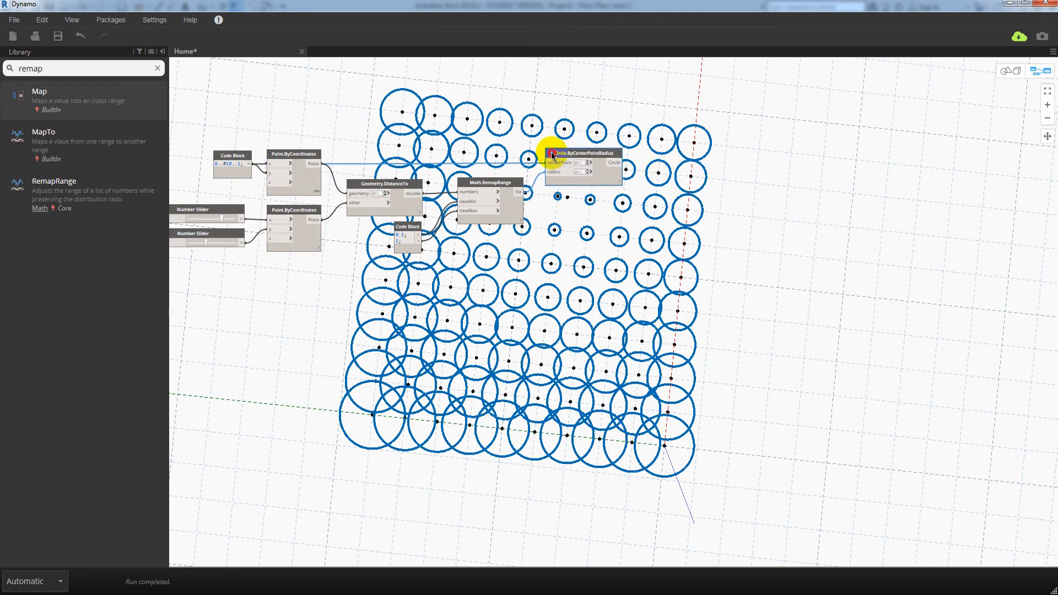
drag(553, 157, 553, 155)
click(788, 204)
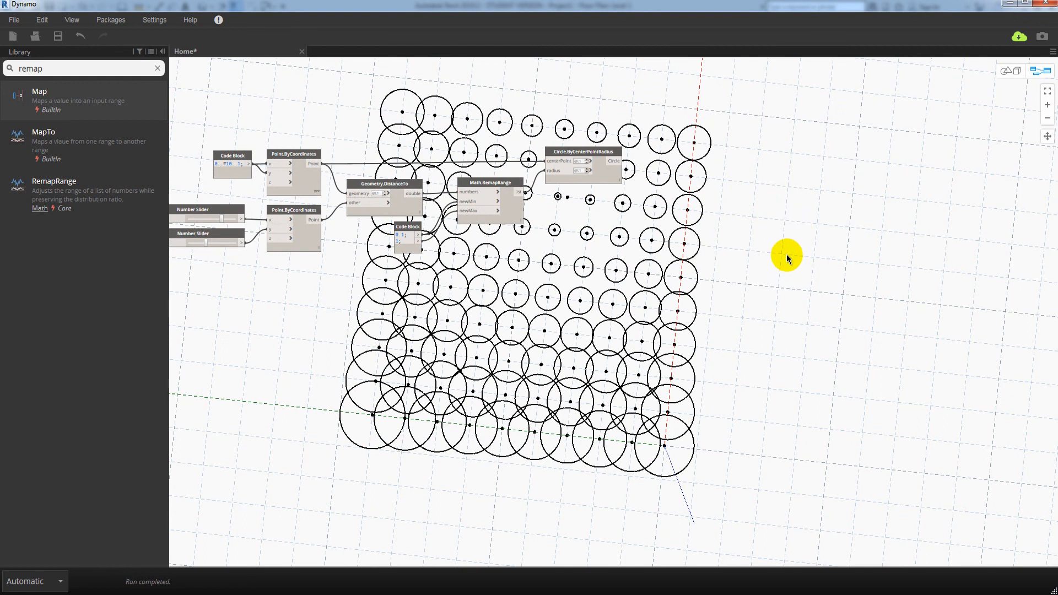
mouse_move(786, 249)
middle_down()
mouse_move(815, 244)
mouse_move(780, 248)
middle_up()
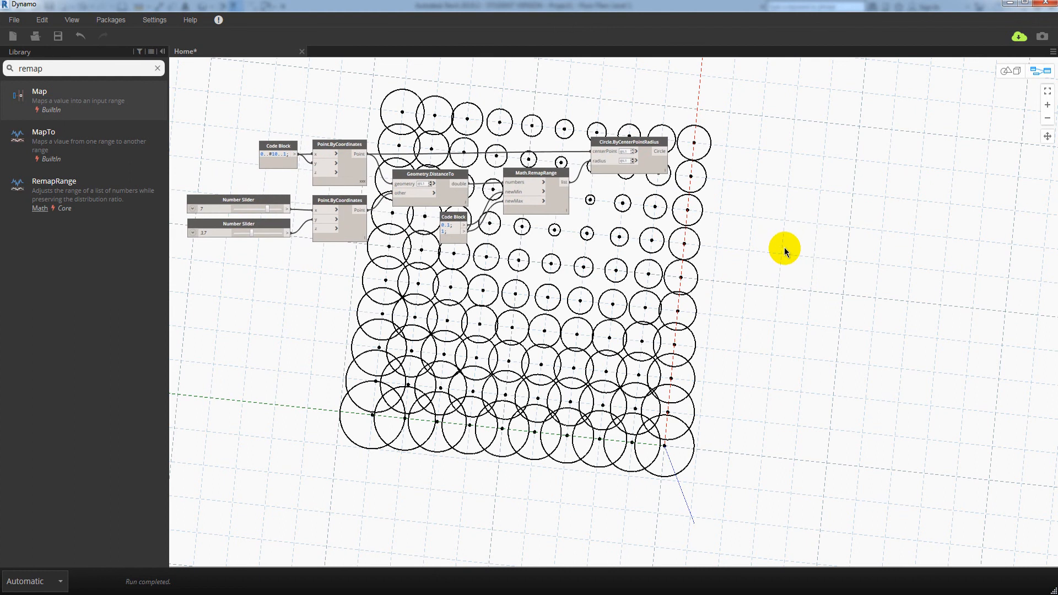